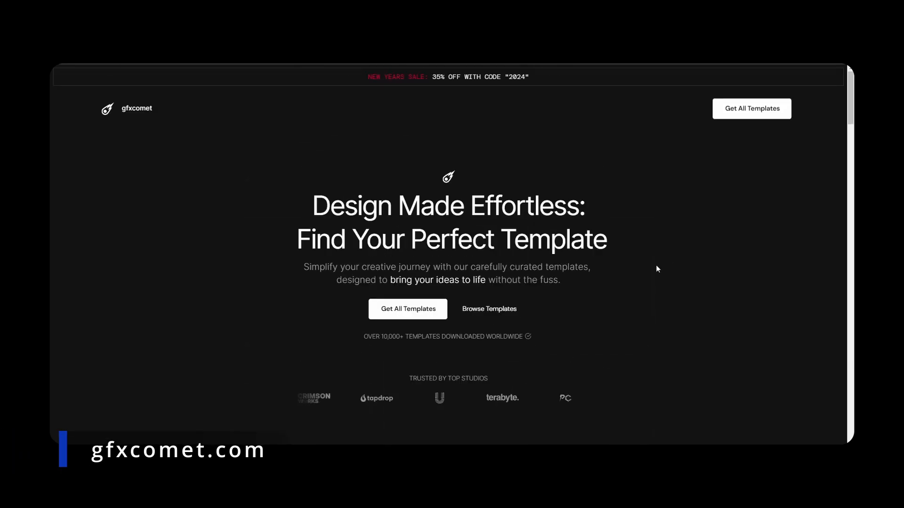
# Browse the template listings on the gfxcomet website.
pyautogui.scroll(-8, 622, 276)
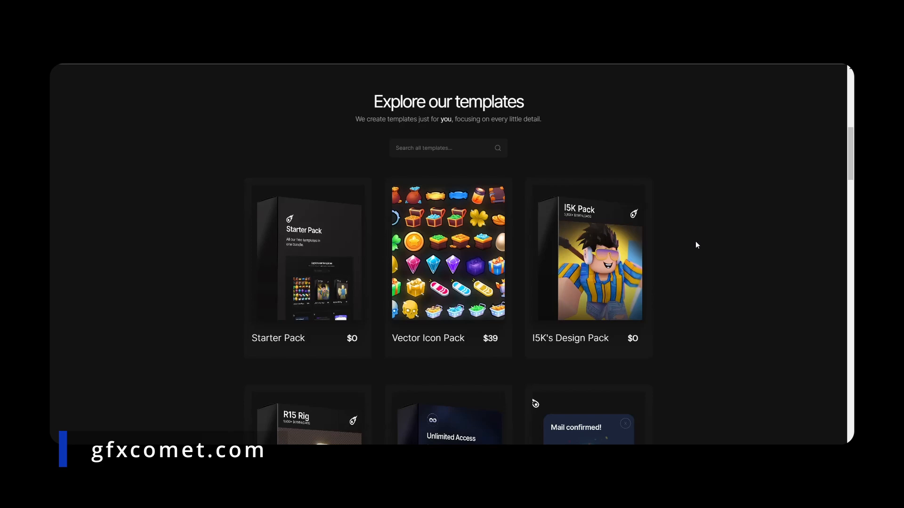
pyautogui.scroll(-4, 702, 241)
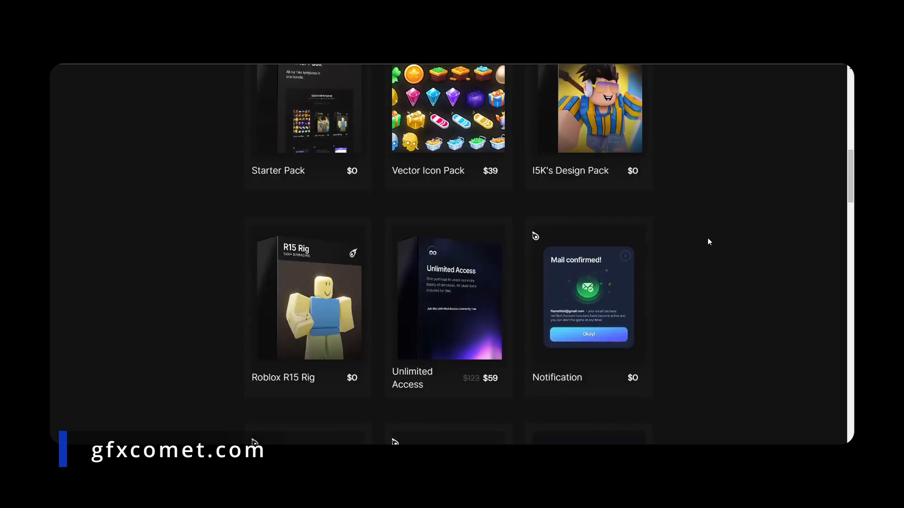
pyautogui.scroll(-6, 701, 241)
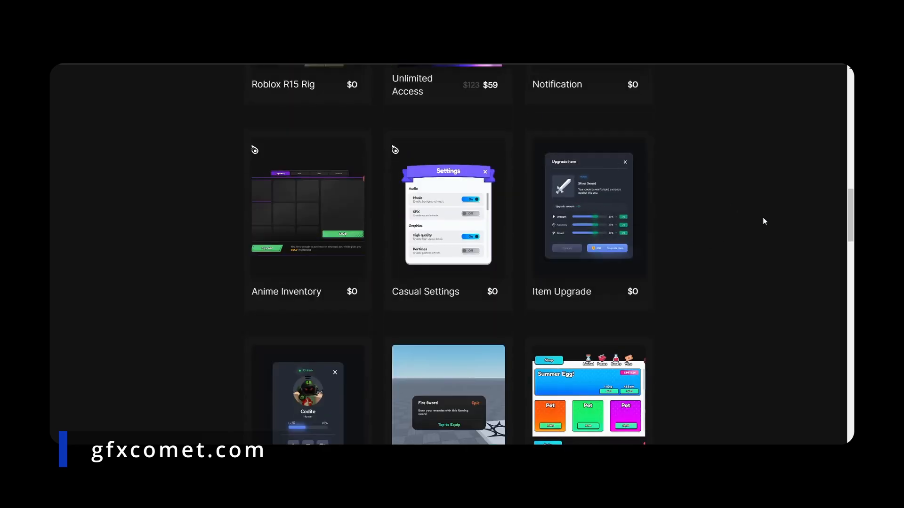
pyautogui.scroll(-3, 738, 205)
pyautogui.scroll(-7, 682, 208)
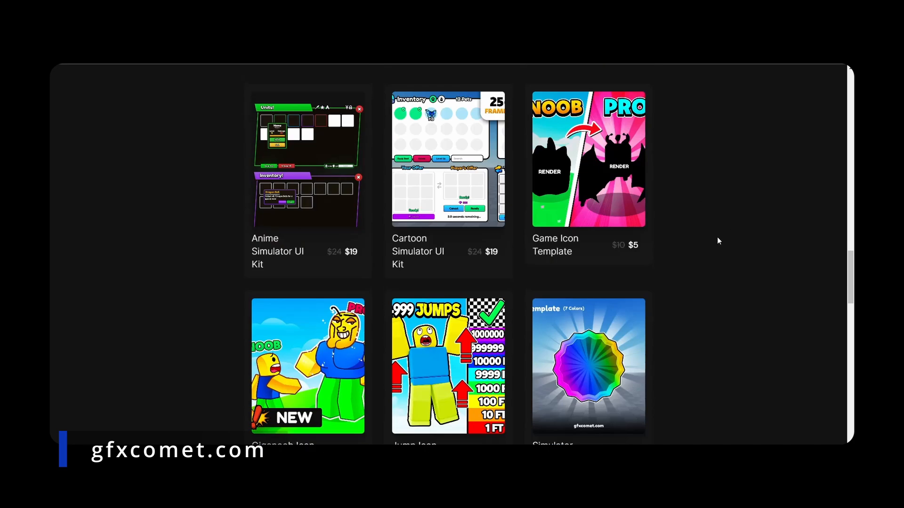
pyautogui.scroll(-5, 716, 236)
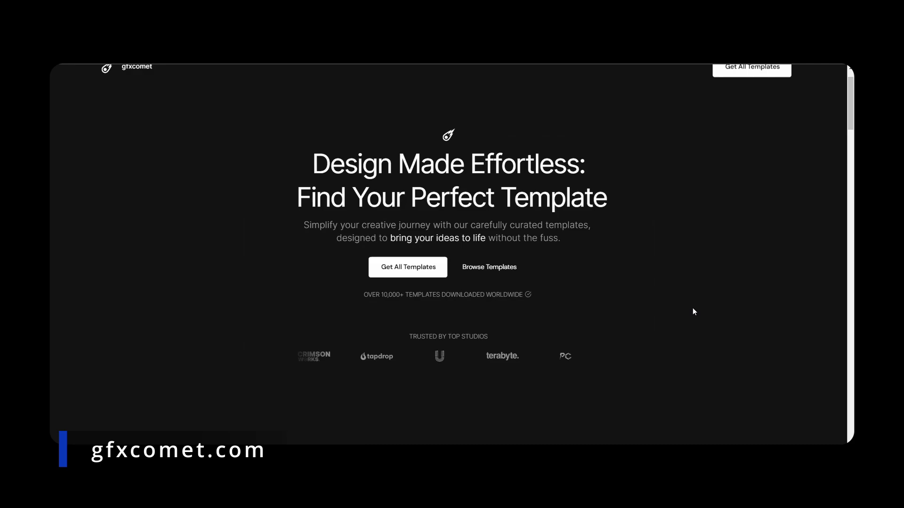
pyautogui.scroll(-11, 691, 310)
pyautogui.scroll(5, 705, 235)
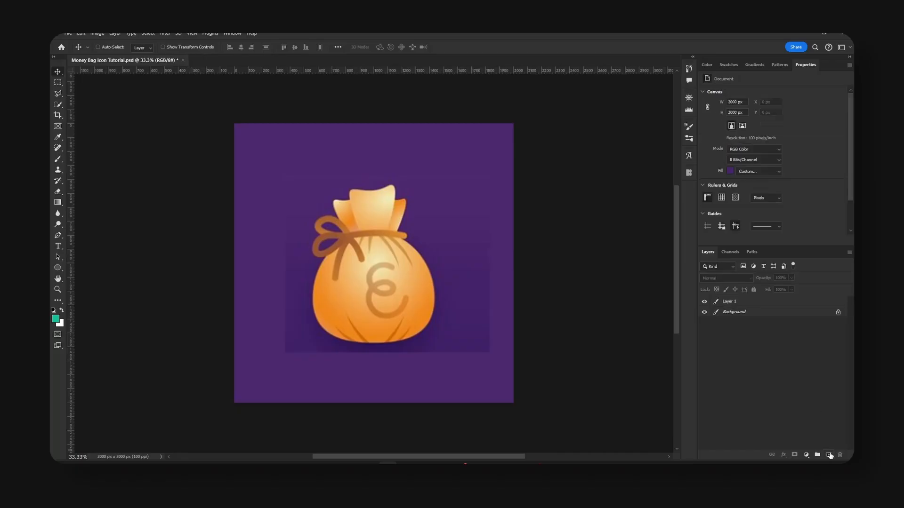
# Add a new layer and prepare the Pen tool in Shape mode with a black fill and no stroke.
pyautogui.click(829, 454)
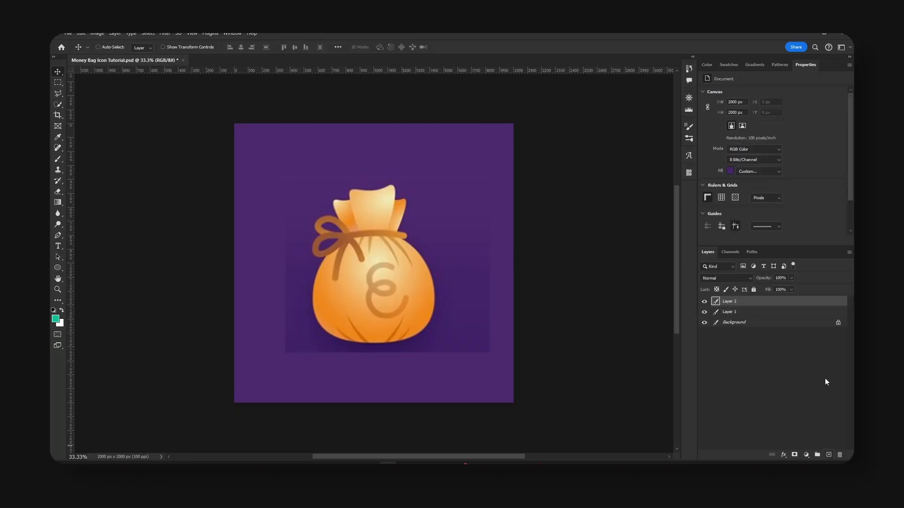
pyautogui.click(58, 235)
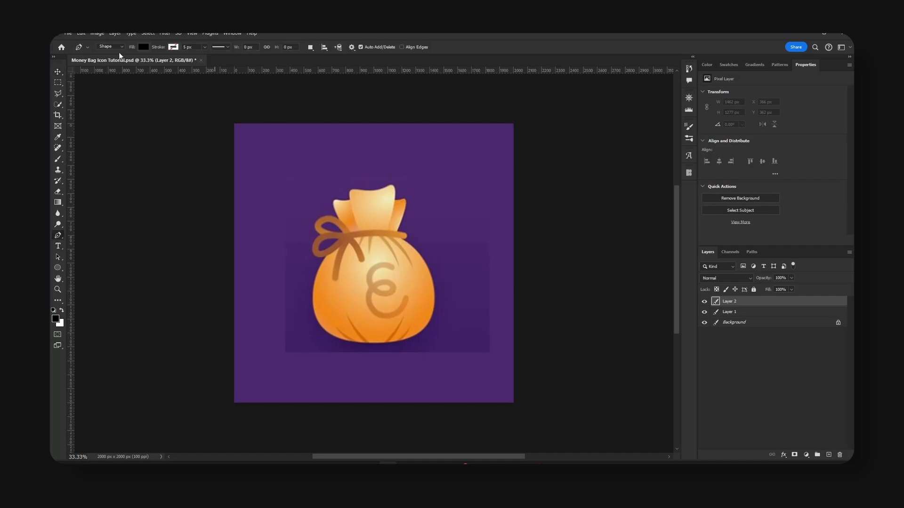
pyautogui.click(143, 46)
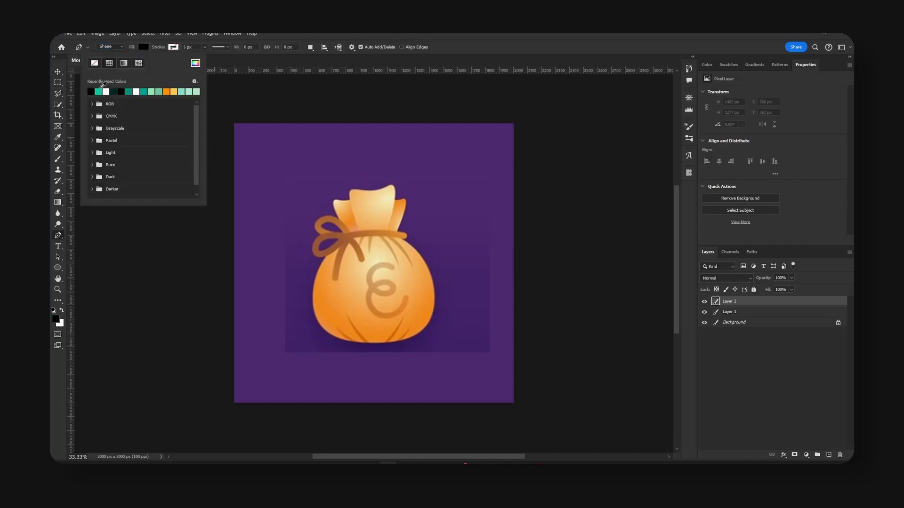
pyautogui.click(174, 47)
pyautogui.click(124, 64)
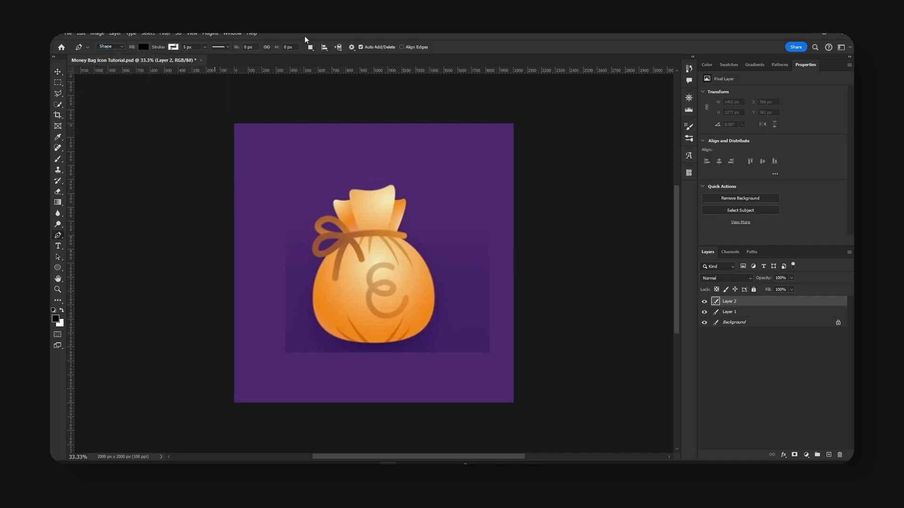
# Trace the round body of the reference money bag as a closed black shape with curved anchor points.
pyautogui.click(341, 238)
pyautogui.moveTo(313, 293); pyautogui.dragTo(311, 323)
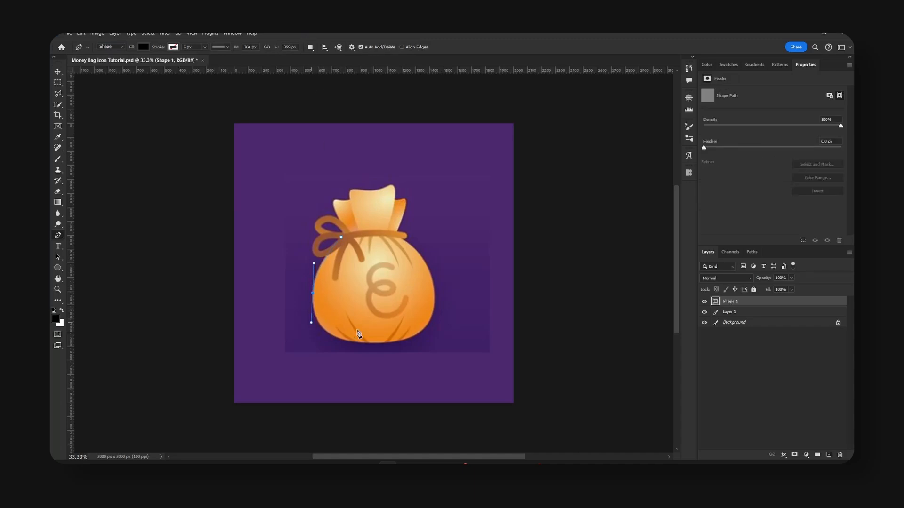
pyautogui.moveTo(359, 342); pyautogui.dragTo(437, 301)
pyautogui.moveTo(381, 232); pyautogui.dragTo(371, 223)
pyautogui.click(341, 239)
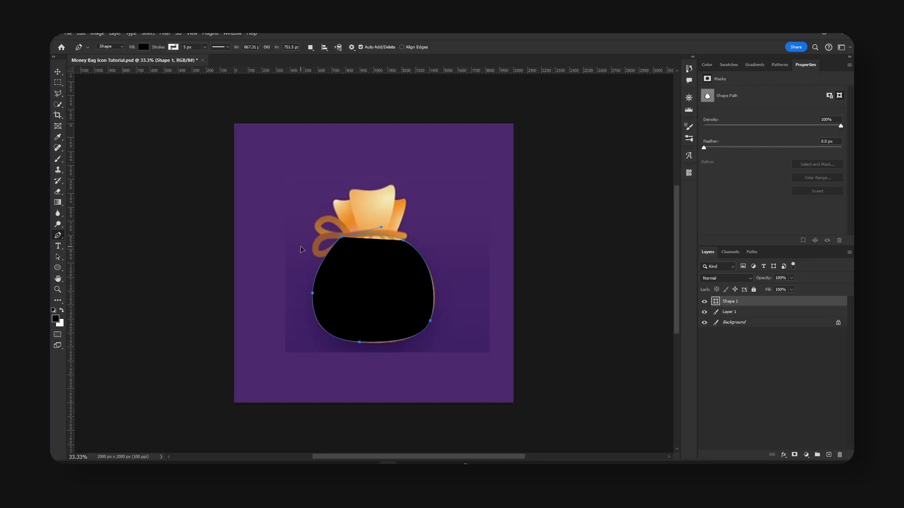
pyautogui.press('Escape')
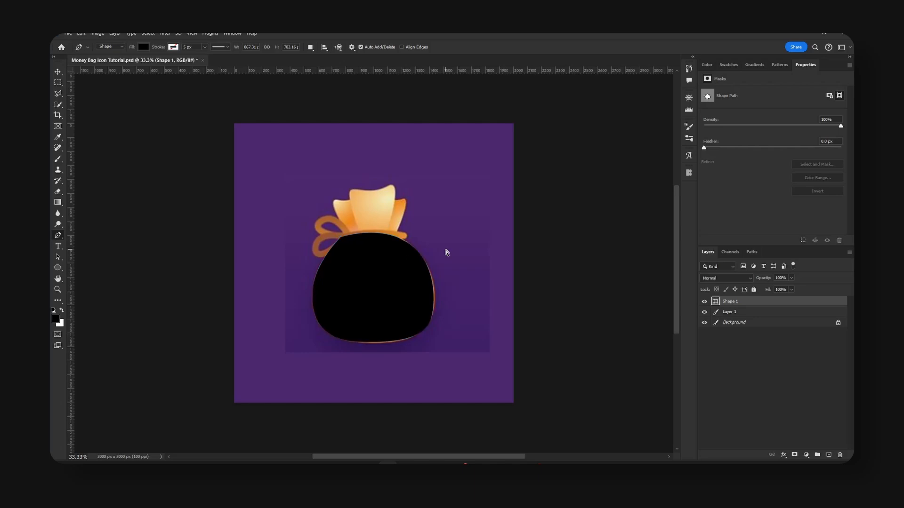
# Separate the traced body from the reference, placing the reference bag on the left of the canvas and the shape on the right.
pyautogui.press('v')
pyautogui.moveTo(400, 283); pyautogui.dragTo(423, 301)
pyautogui.click(738, 311)
# Recolor the body shape with orange ef9b3e sampled from the reference bag.
pyautogui.click(717, 302)
pyautogui.doubleClick(716, 302)
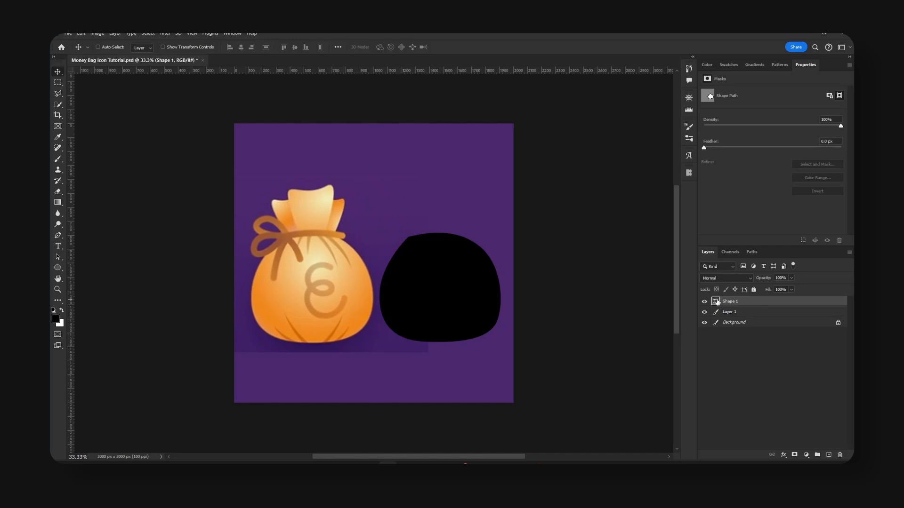
pyautogui.click(285, 289)
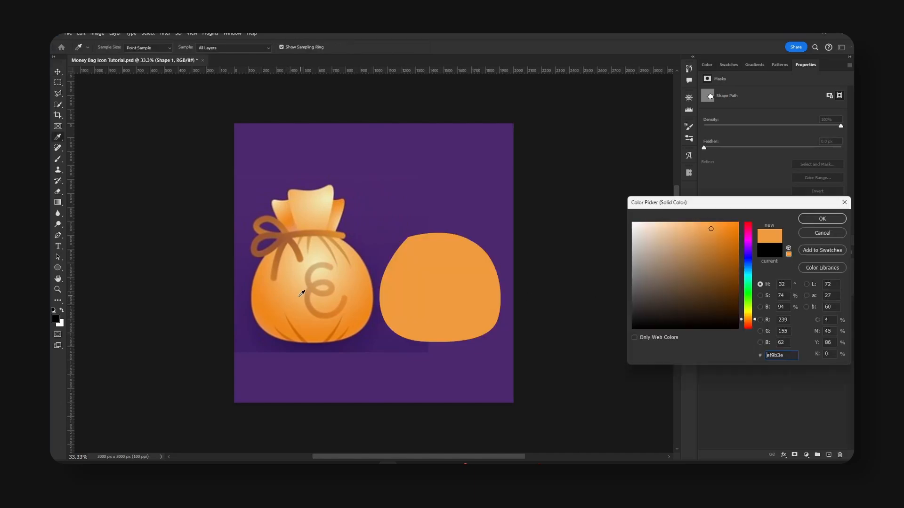
pyautogui.click(805, 219)
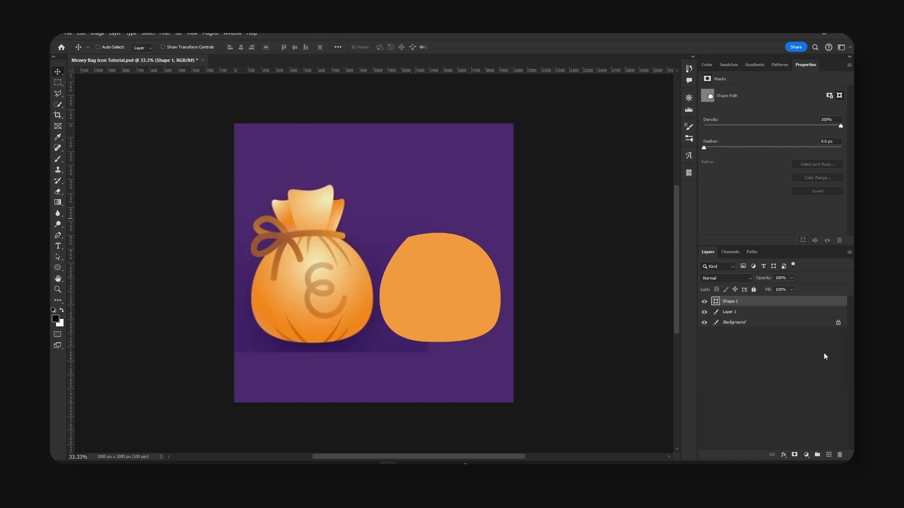
# Trace the front flap of the reference bag's top on a new layer and move the shape above the orange body.
pyautogui.click(829, 455)
pyautogui.press('p')
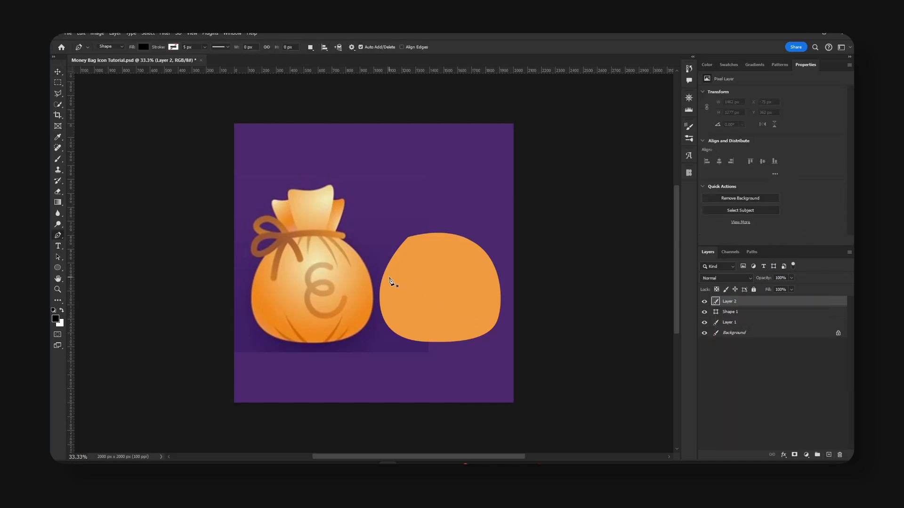
pyautogui.click(288, 197)
pyautogui.moveTo(295, 189); pyautogui.dragTo(334, 192)
pyautogui.moveTo(326, 229); pyautogui.dragTo(319, 235)
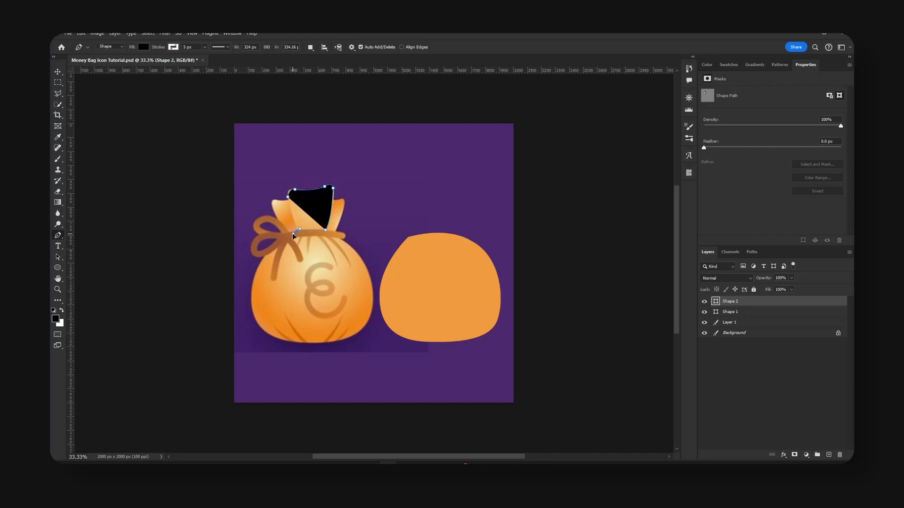
pyautogui.click(300, 229)
pyautogui.click(289, 202)
pyautogui.press('v')
pyautogui.moveTo(347, 228); pyautogui.dragTo(455, 225)
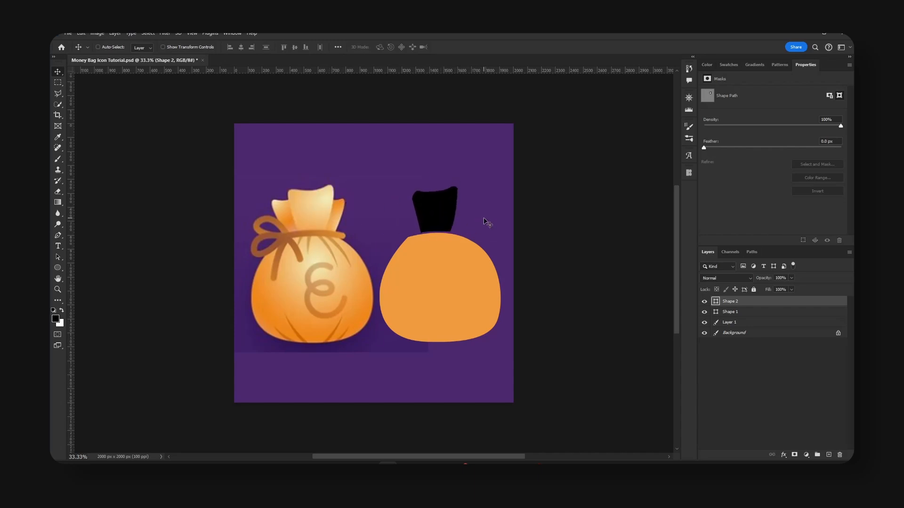
# Change the front flap's fill from black to a light orange.
pyautogui.doubleClick(717, 302)
pyautogui.click(682, 228)
pyautogui.press('Return')
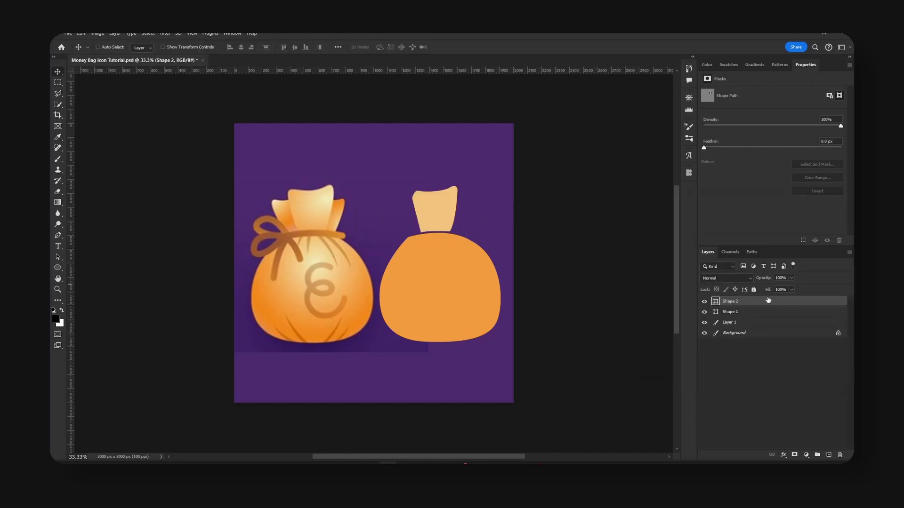
# Duplicate the front flap beneath the original and scale it down as a side flap peeking out on the right.
pyautogui.keyDown('alt'); pyautogui.moveTo(767, 303); pyautogui.dragTo(758, 306); pyautogui.keyUp('alt')
pyautogui.moveTo(466, 201); pyautogui.dragTo(490, 218)
pyautogui.hotkey('ctrl', 't')
pyautogui.press('Return')
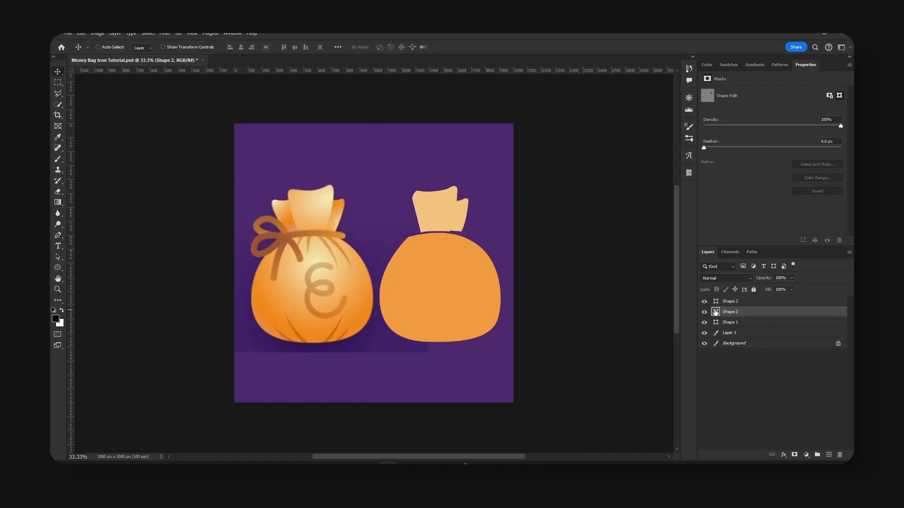
# Recolor the right side flap with a slightly darker orange than the front flap.
pyautogui.doubleClick(715, 312)
pyautogui.click(700, 228)
pyautogui.click(821, 216)
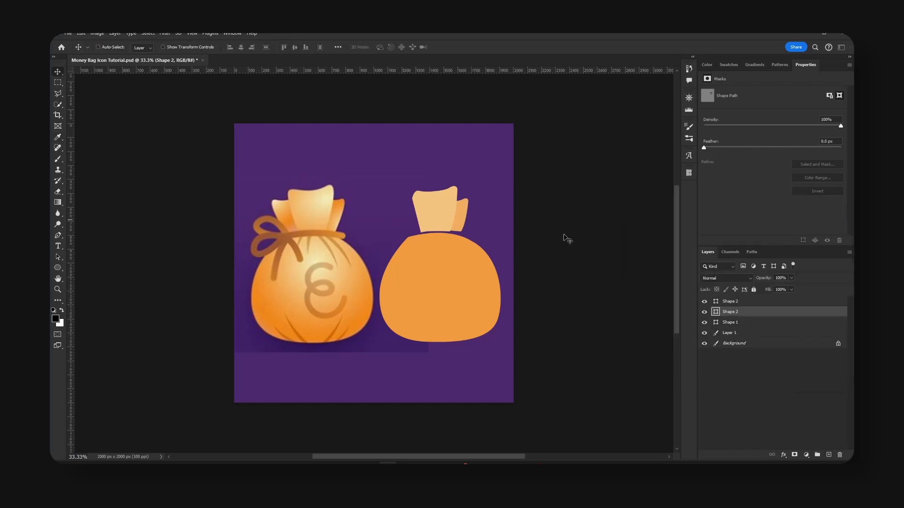
# Place a horizontally flipped copy of the side flap behind the front flap's left side and save the document.
pyautogui.moveTo(475, 225); pyautogui.dragTo(475, 226)
pyautogui.moveTo(471, 223); pyautogui.dragTo(411, 221)
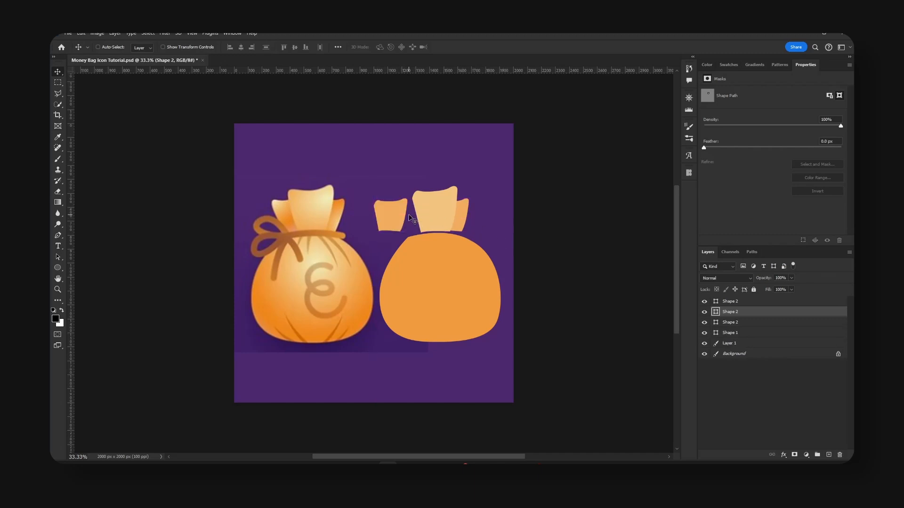
pyautogui.hotkey('ctrl', 't')
pyautogui.rightClick(402, 217)
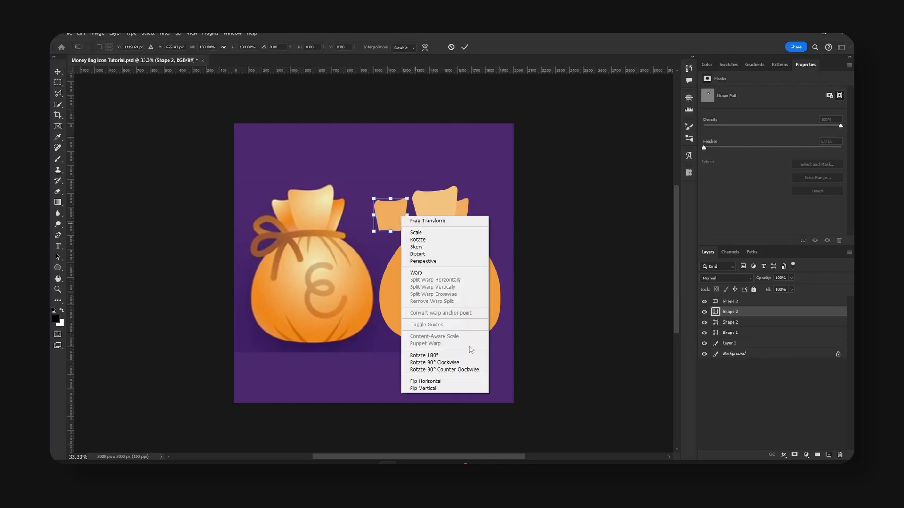
pyautogui.click(445, 382)
pyautogui.press('Return')
pyautogui.moveTo(428, 231); pyautogui.dragTo(453, 230)
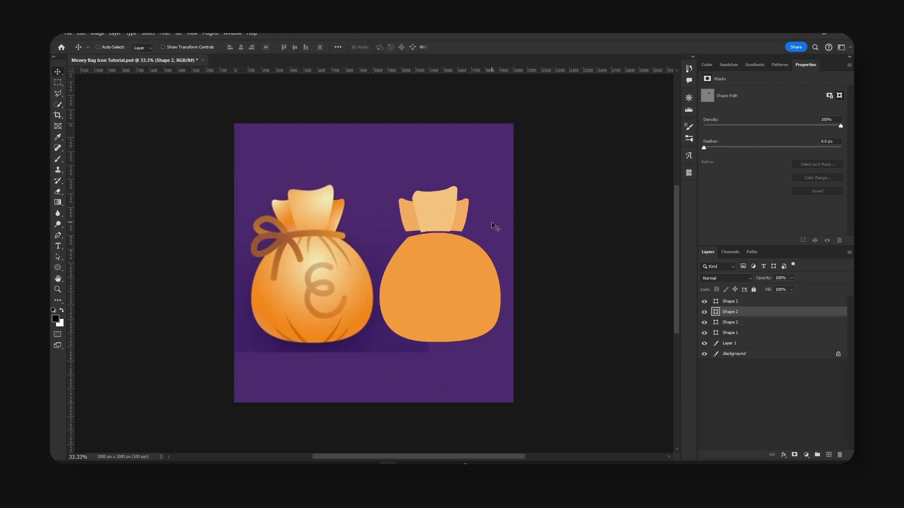
pyautogui.hotkey('ctrl', 's')
# Add a new layer on top and set the Pen tool to no fill with a white stroke.
pyautogui.click(737, 302)
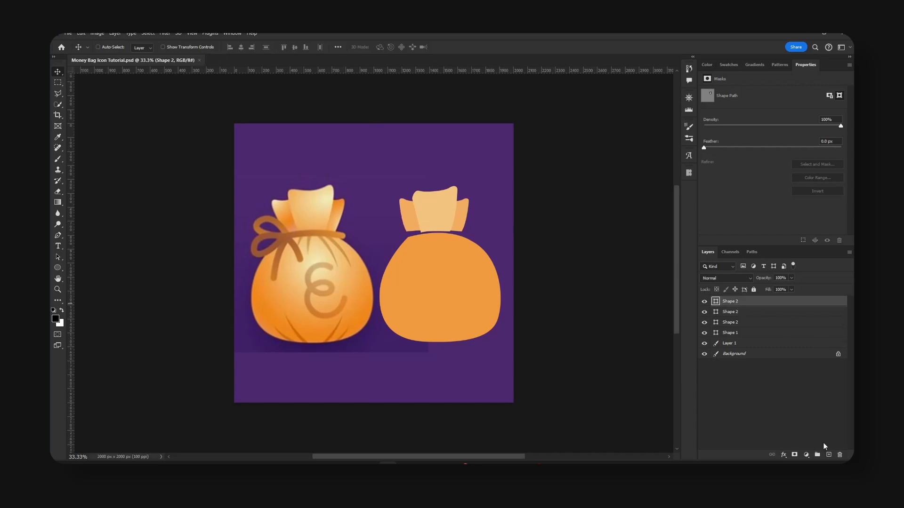
pyautogui.click(829, 455)
pyautogui.press('p')
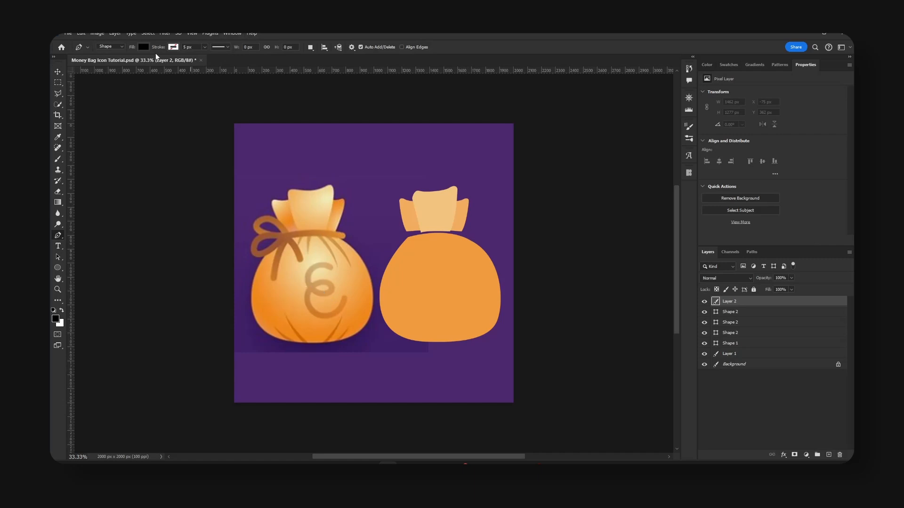
pyautogui.click(143, 47)
pyautogui.click(97, 64)
pyautogui.click(201, 41)
pyautogui.click(173, 47)
pyautogui.click(158, 91)
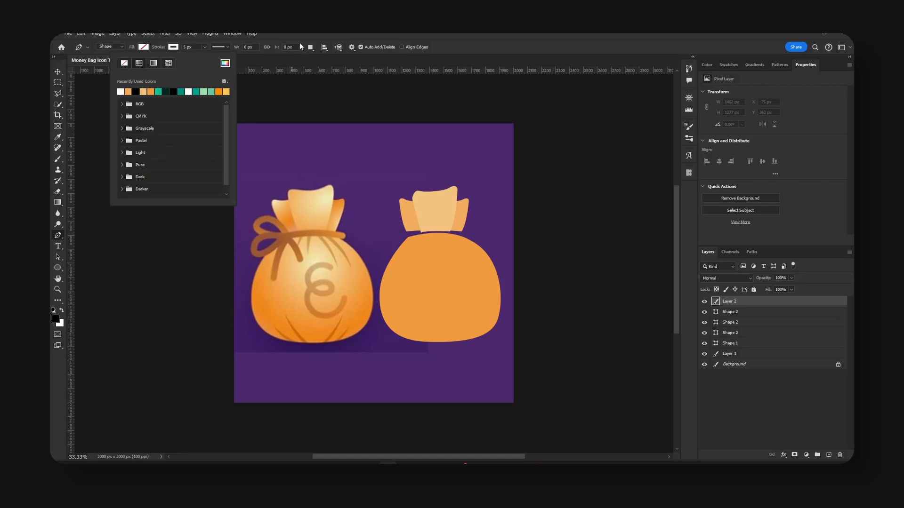
pyautogui.press('Return')
# Trace the reference bag's rope band, lower bow loop and short right tail as one open curved path.
pyautogui.click(342, 236)
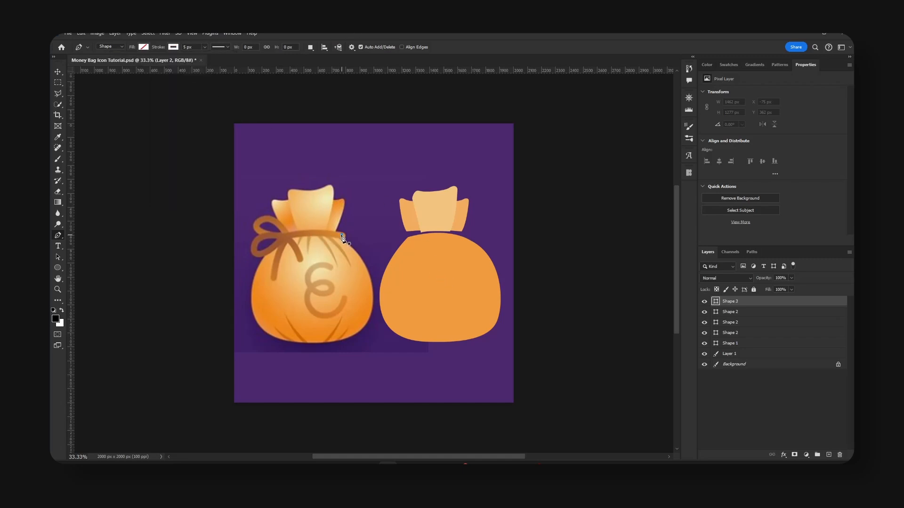
pyautogui.click(282, 236)
pyautogui.moveTo(270, 241); pyautogui.dragTo(264, 240)
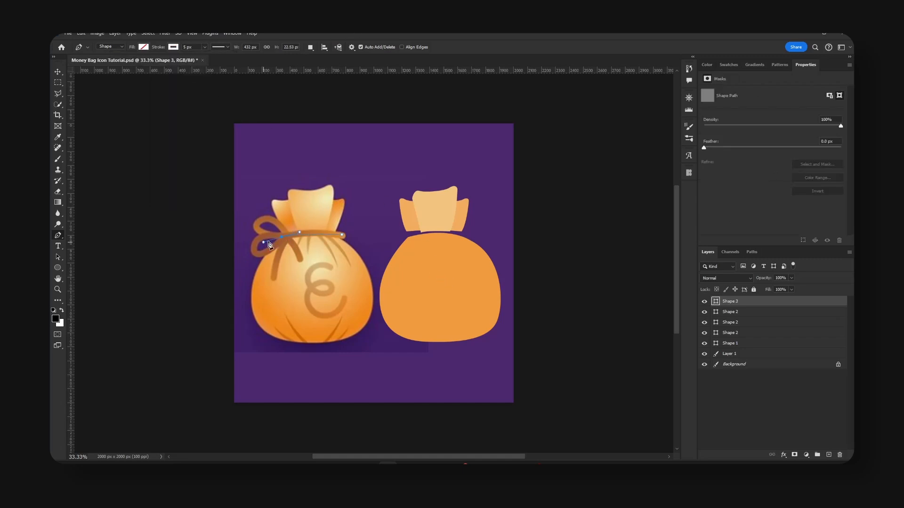
pyautogui.keyDown('alt'); pyautogui.click(282, 237); pyautogui.keyUp('alt')
pyautogui.moveTo(250, 251); pyautogui.dragTo(289, 240)
pyautogui.click(300, 257)
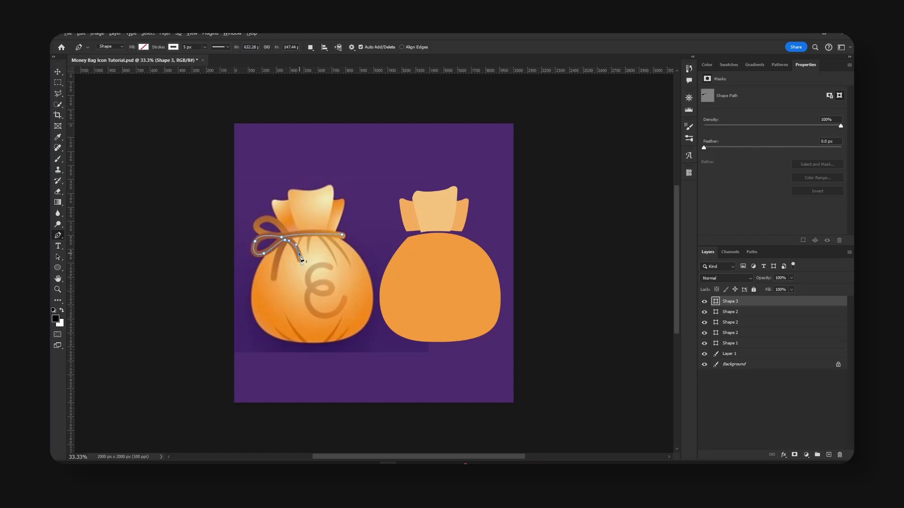
# Set the stroke width of the rope band and lower loop path to 45 px.
pyautogui.click(195, 47)
pyautogui.write('45')
pyautogui.press('Return')
pyautogui.click(57, 71)
pyautogui.moveTo(332, 234)
pyautogui.mouseDown()
pyautogui.moveTo(339, 217)
pyautogui.moveTo(332, 234)
pyautogui.mouseUp()
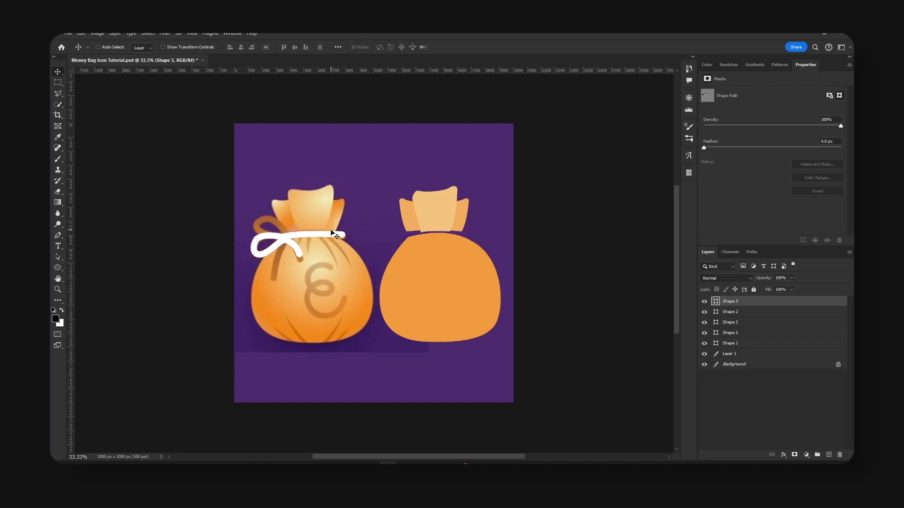
# Trace the long hanging rope tail and upper bow loop as a curved path on another new layer.
pyautogui.click(829, 455)
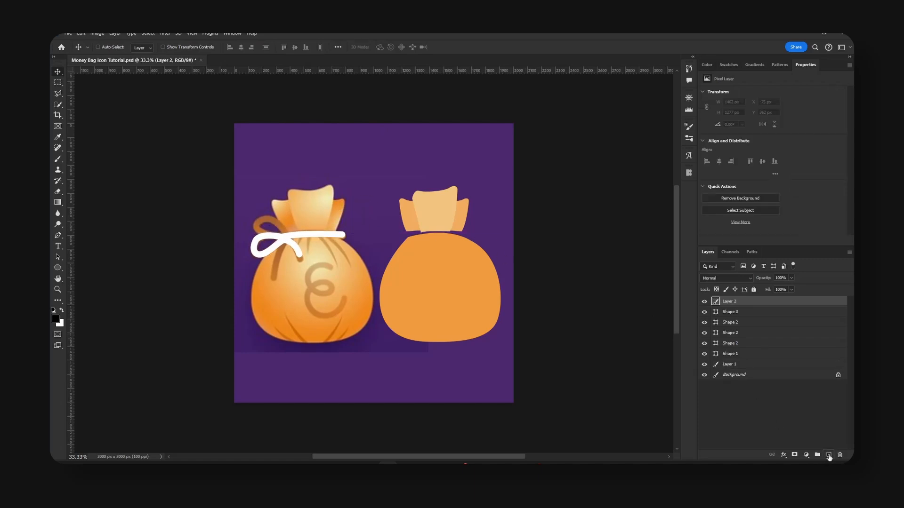
pyautogui.press('p')
pyautogui.click(274, 280)
pyautogui.click(285, 245)
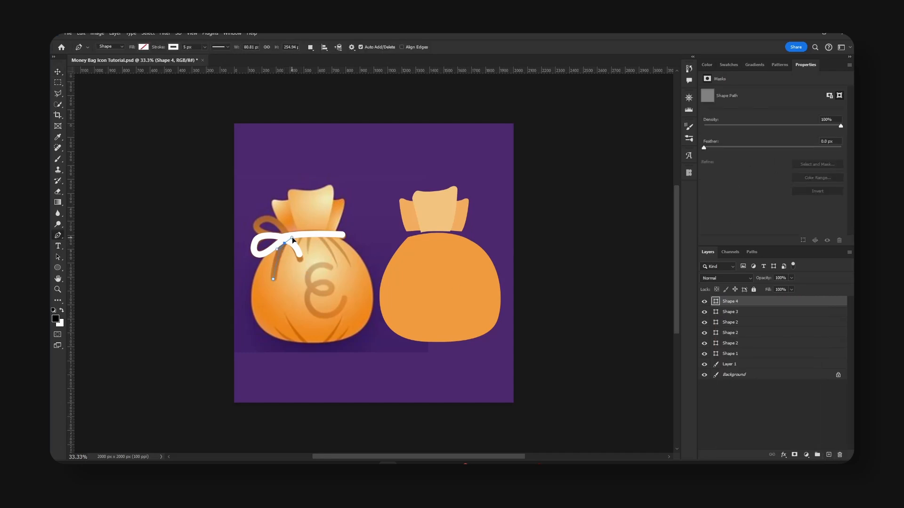
pyautogui.click(250, 222)
pyautogui.moveTo(273, 236); pyautogui.dragTo(293, 238)
pyautogui.keyDown('alt'); pyautogui.click(275, 237); pyautogui.keyUp('alt')
# Set the upper bow loop and hanging tail's stroke width to 45 px.
pyautogui.moveTo(193, 47); pyautogui.dragTo(145, 49)
pyautogui.write('45')
pyautogui.press('Return')
# Move both white rope shapes together onto the new bag's neck, nudge them into alignment, and save the document.
pyautogui.press('v')
pyautogui.keyDown('shift'); pyautogui.click(751, 312); pyautogui.keyUp('shift')
pyautogui.moveTo(337, 244); pyautogui.dragTo(442, 248)
pyautogui.press('Right')
pyautogui.press('Right')
pyautogui.press('Right')
pyautogui.press('Right')
pyautogui.press('Up')
pyautogui.press('Up')
pyautogui.press('Up')
pyautogui.press('Down')
pyautogui.press('Right')
pyautogui.press('Right')
pyautogui.press('Up')
pyautogui.press('Up')
pyautogui.press('Up')
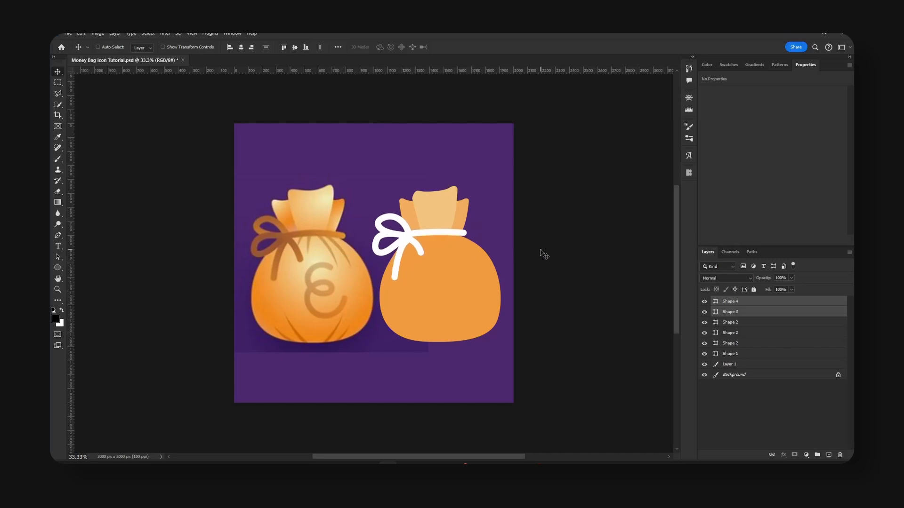
pyautogui.hotkey('ctrl', 's')
# Recolor the stroke of both rope shapes with the brown sampled from the reference bag's rope, and save the document.
pyautogui.click(716, 313)
pyautogui.keyDown('shift'); pyautogui.click(759, 305); pyautogui.keyUp('shift')
pyautogui.click(749, 314)
pyautogui.keyDown('shift'); pyautogui.click(749, 305); pyautogui.keyUp('shift')
pyautogui.press('u')
pyautogui.click(176, 47)
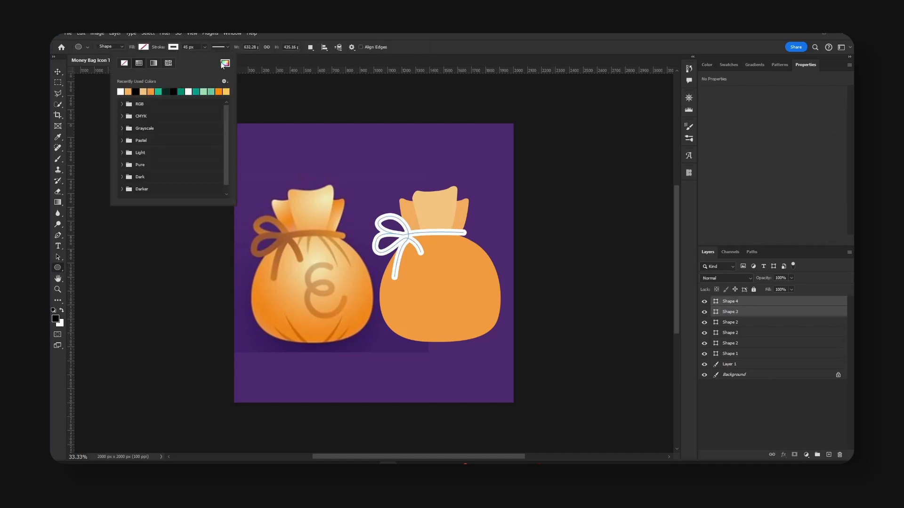
pyautogui.click(225, 64)
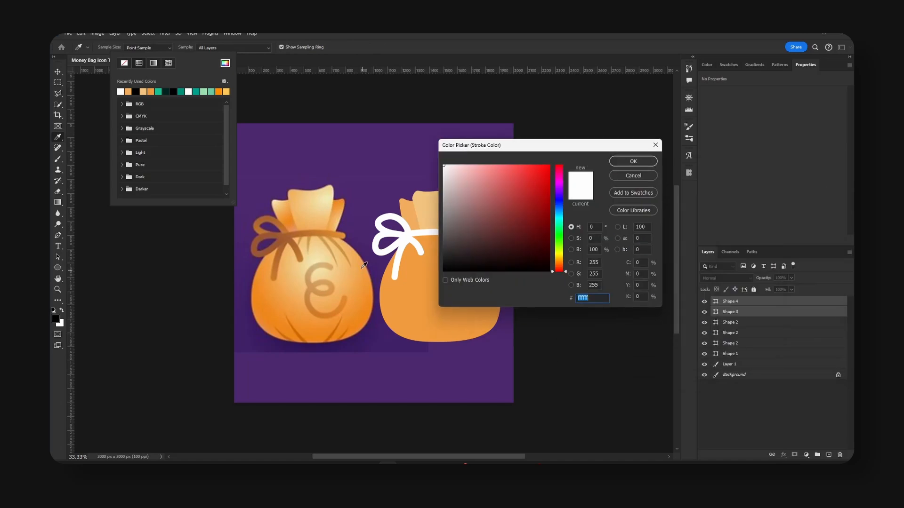
pyautogui.click(305, 236)
pyautogui.click(287, 236)
pyautogui.click(287, 237)
pyautogui.click(644, 162)
pyautogui.click(748, 313)
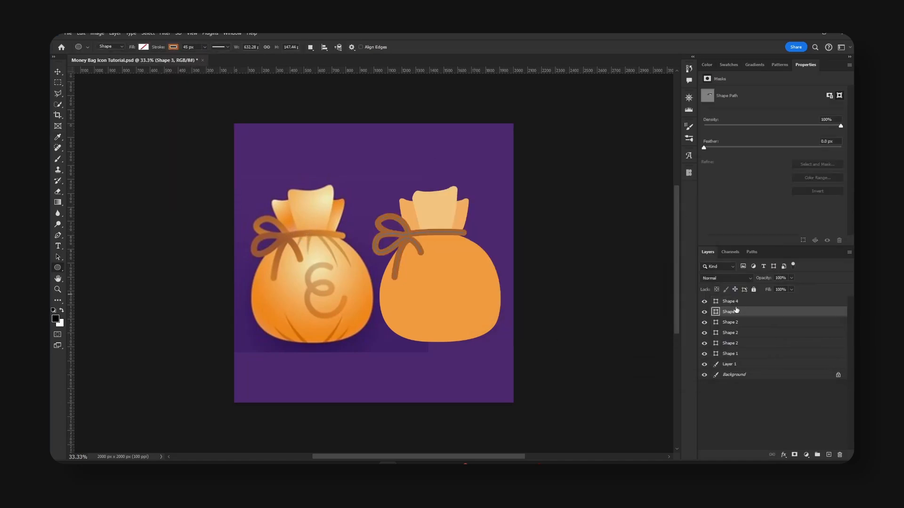
pyautogui.click(744, 405)
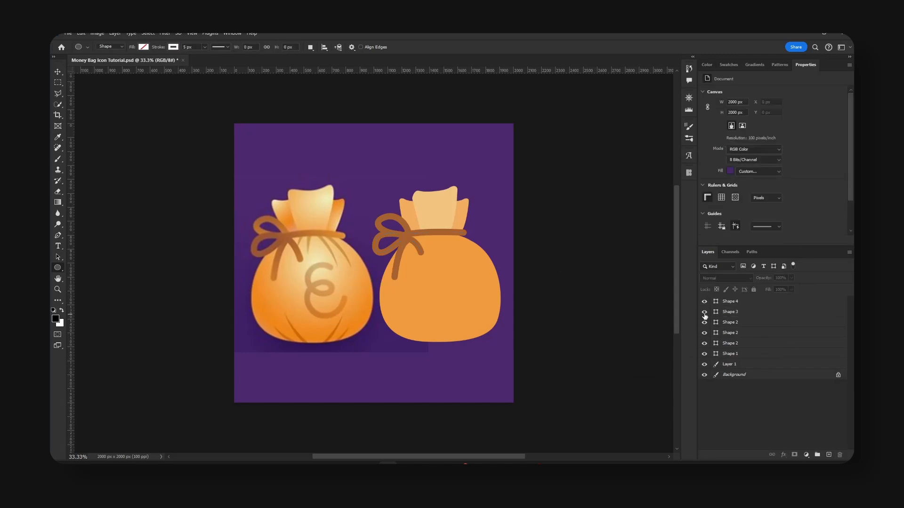
pyautogui.click(743, 315)
pyautogui.press('v')
pyautogui.hotkey('ctrl', 's')
# Select the three flap shapes together and shift them slightly left over the new bag's neck.
pyautogui.keyDown('ctrl'); pyautogui.click(451, 213); pyautogui.keyUp('ctrl')
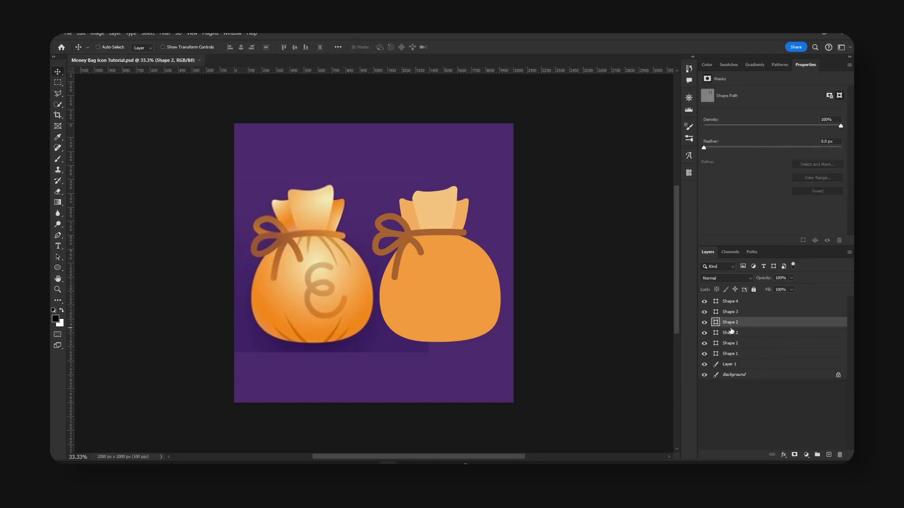
pyautogui.keyDown('shift'); pyautogui.click(713, 344); pyautogui.keyUp('shift')
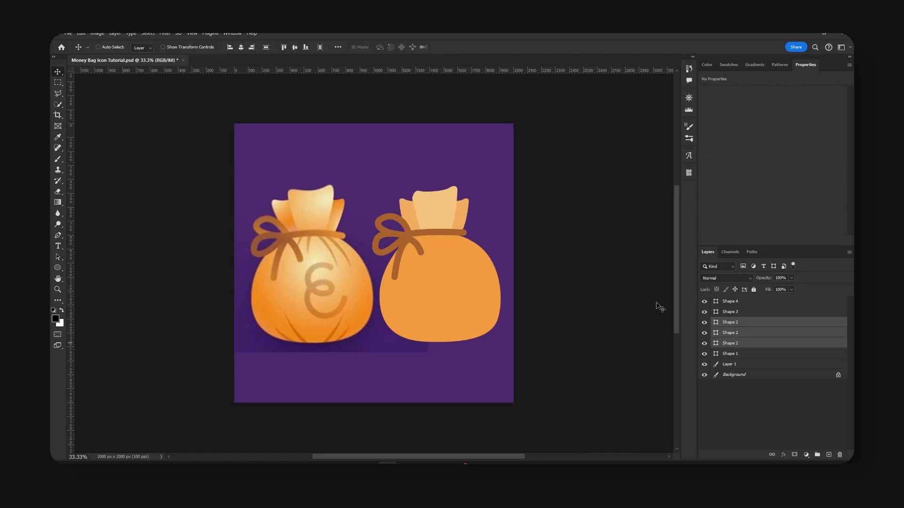
pyautogui.moveTo(489, 213); pyautogui.dragTo(488, 215)
pyautogui.click(721, 344)
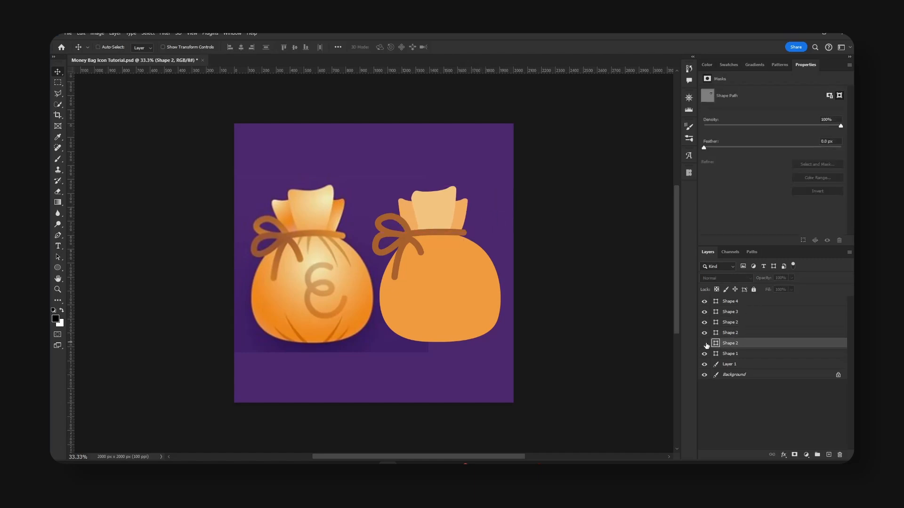
# Add a new layer above the new bag's body shape and clip it to the body.
pyautogui.click(455, 296)
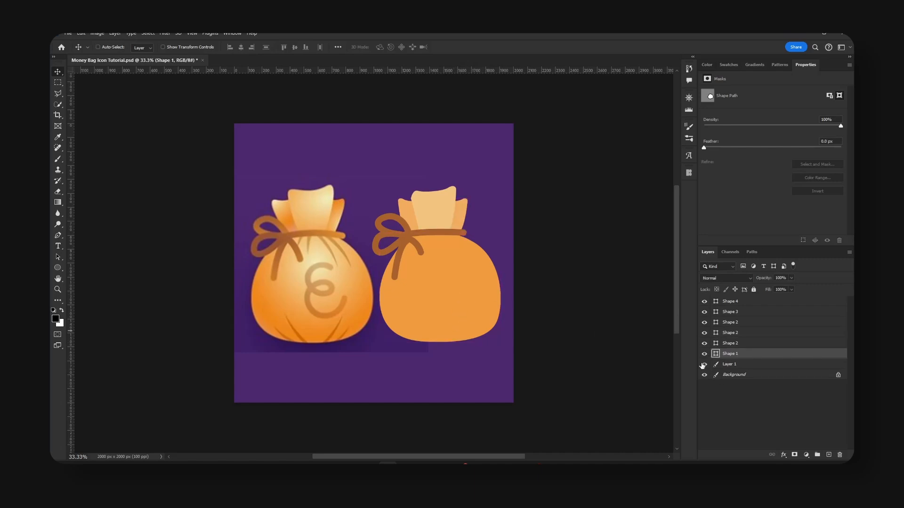
pyautogui.scroll(-1, 509, 315)
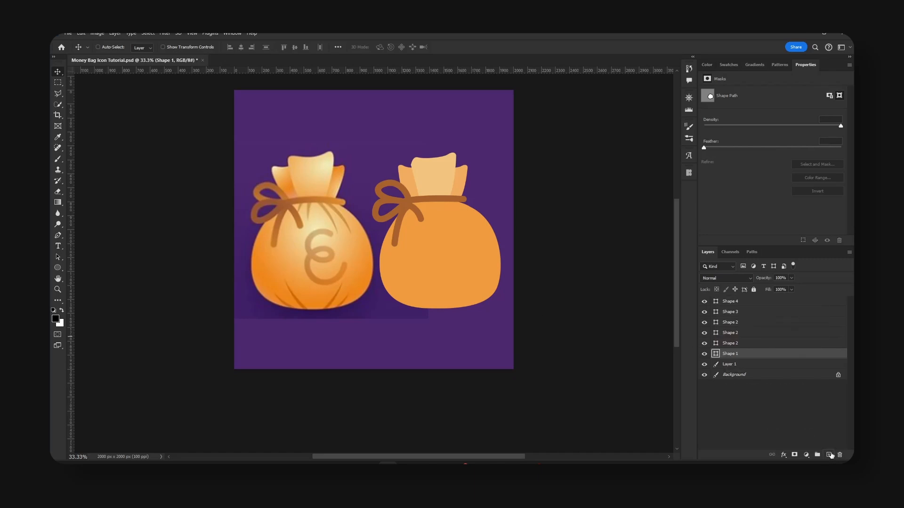
pyautogui.click(829, 455)
pyautogui.rightClick(750, 356)
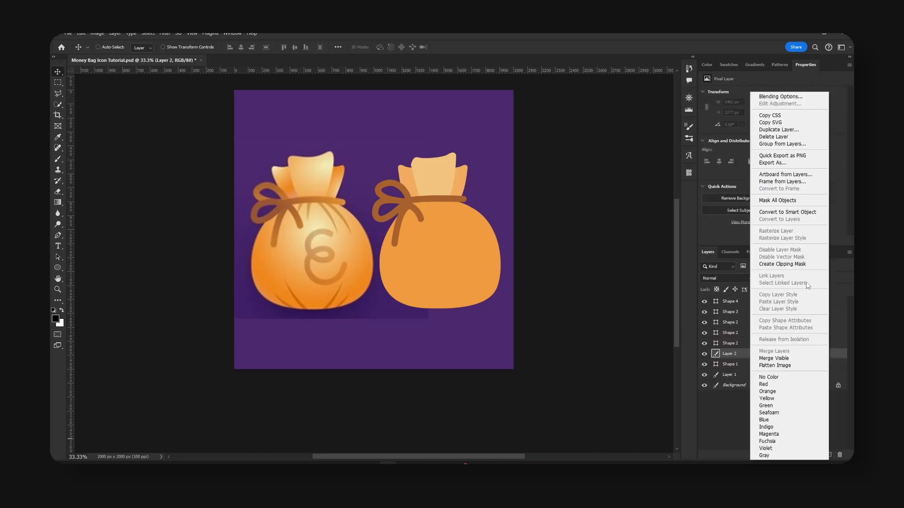
pyautogui.click(804, 264)
# Brush soft black shading along the sides and base of the new bag's body, varying the brush size as needed.
pyautogui.press('b')
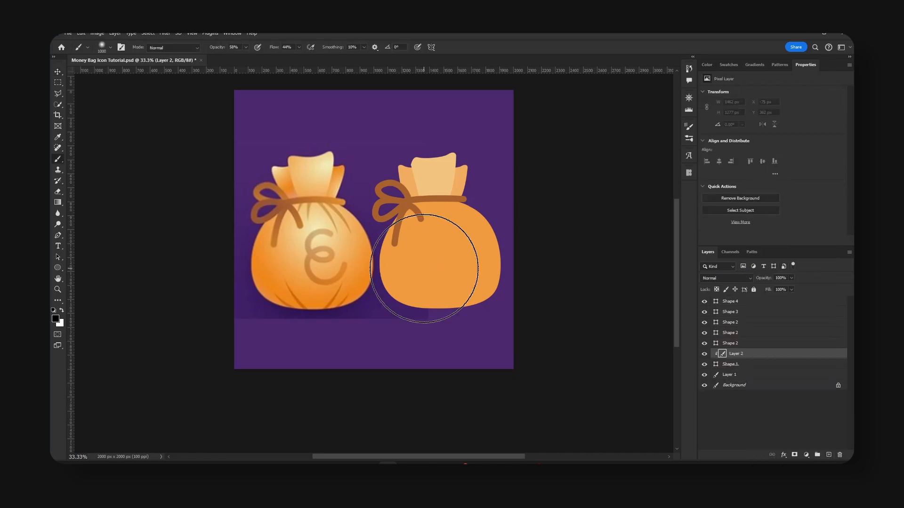
pyautogui.press('[')
pyautogui.press('[')
pyautogui.press('[')
pyautogui.press('[')
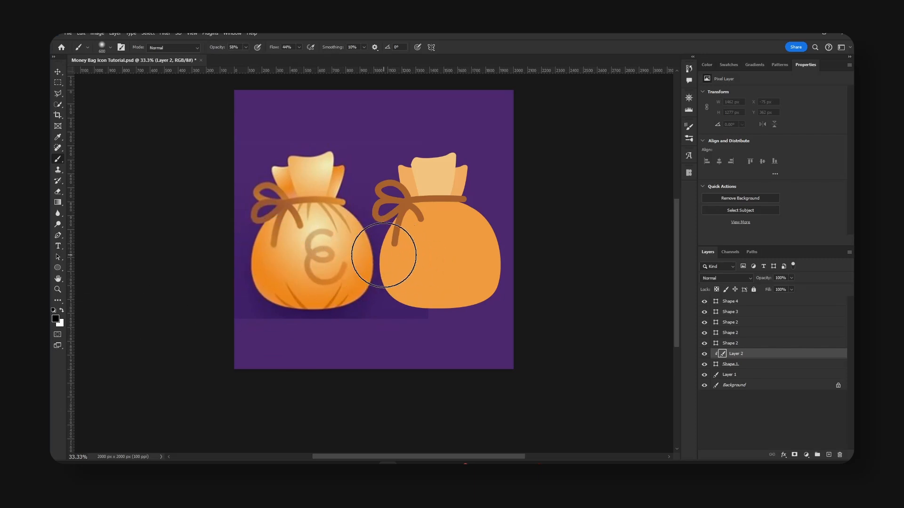
pyautogui.moveTo(380, 250); pyautogui.dragTo(420, 306)
pyautogui.press(']')
pyautogui.moveTo(361, 259); pyautogui.dragTo(470, 349)
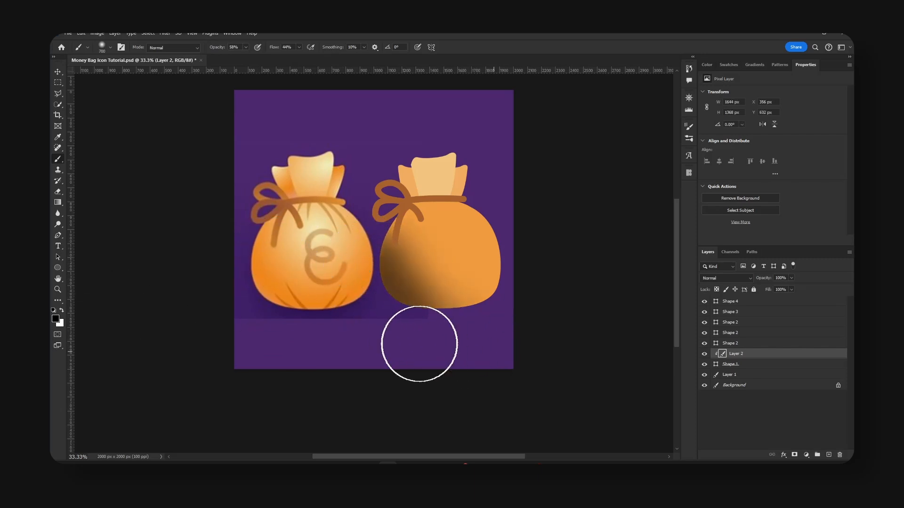
pyautogui.moveTo(392, 322); pyautogui.dragTo(528, 329)
pyautogui.press(']')
pyautogui.moveTo(473, 333); pyautogui.dragTo(554, 234)
pyautogui.moveTo(503, 324); pyautogui.dragTo(527, 201)
pyautogui.press(']')
pyautogui.moveTo(461, 326); pyautogui.dragTo(513, 284)
pyautogui.press(']')
pyautogui.moveTo(433, 341)
pyautogui.mouseDown()
pyautogui.moveTo(541, 264)
pyautogui.moveTo(529, 191)
pyautogui.mouseUp()
pyautogui.press('[')
pyautogui.moveTo(348, 238)
pyautogui.mouseDown()
pyautogui.moveTo(332, 278)
pyautogui.moveTo(409, 349)
pyautogui.mouseUp()
pyautogui.press(']')
pyautogui.press(']')
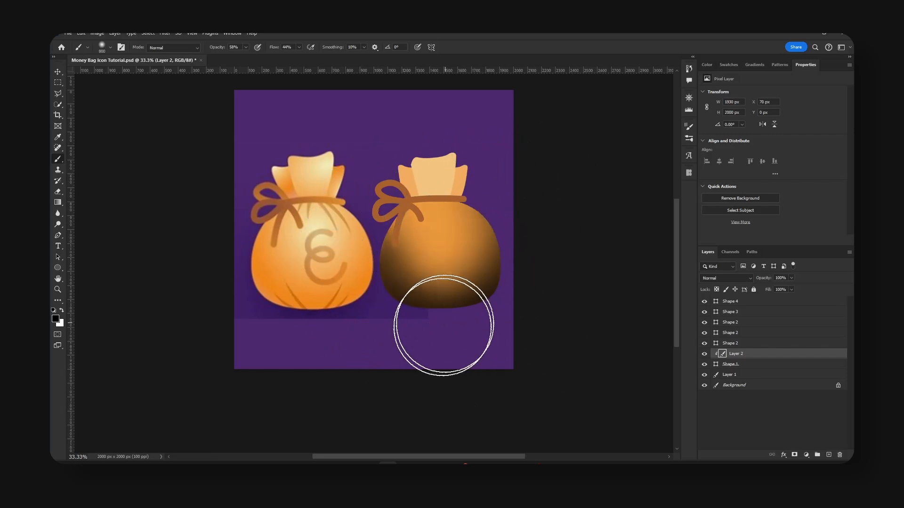
pyautogui.moveTo(539, 329); pyautogui.dragTo(591, 277)
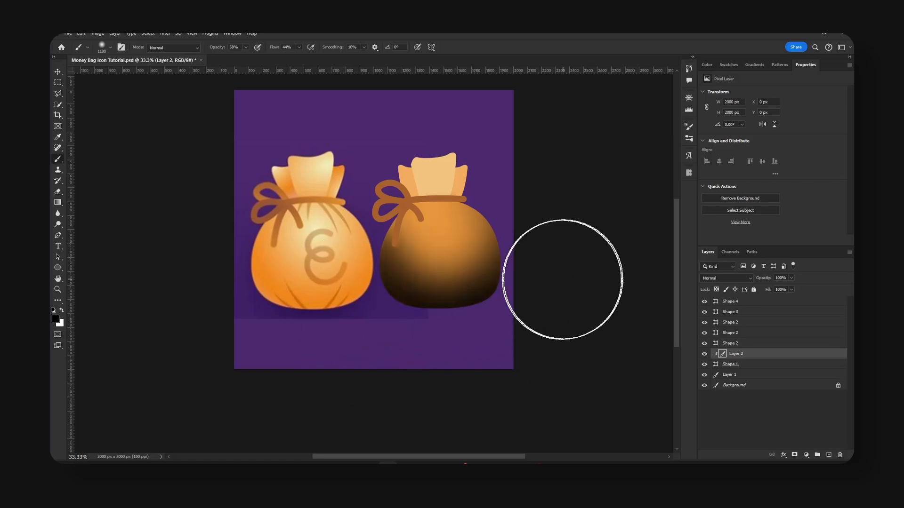
pyautogui.moveTo(383, 345); pyautogui.dragTo(546, 345)
# Set the body shading layer's blend mode to Soft Light.
pyautogui.press('v')
pyautogui.click(726, 279)
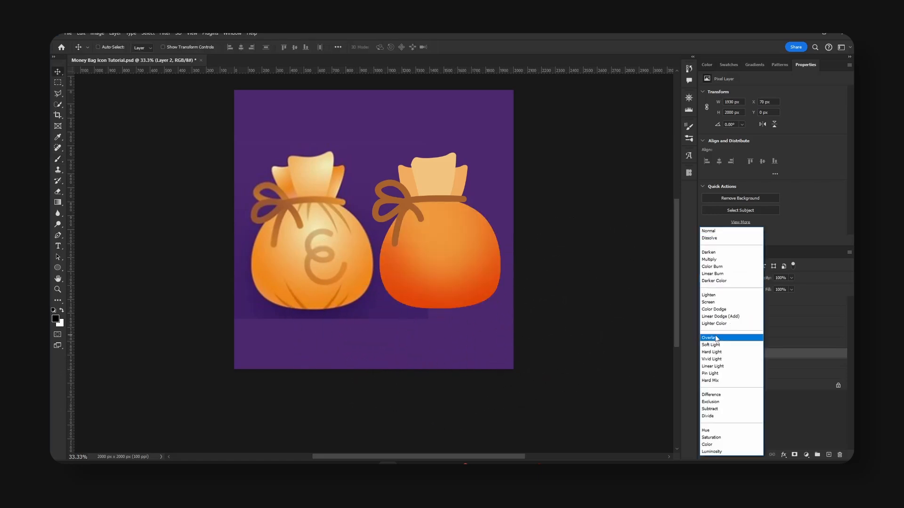
pyautogui.click(713, 345)
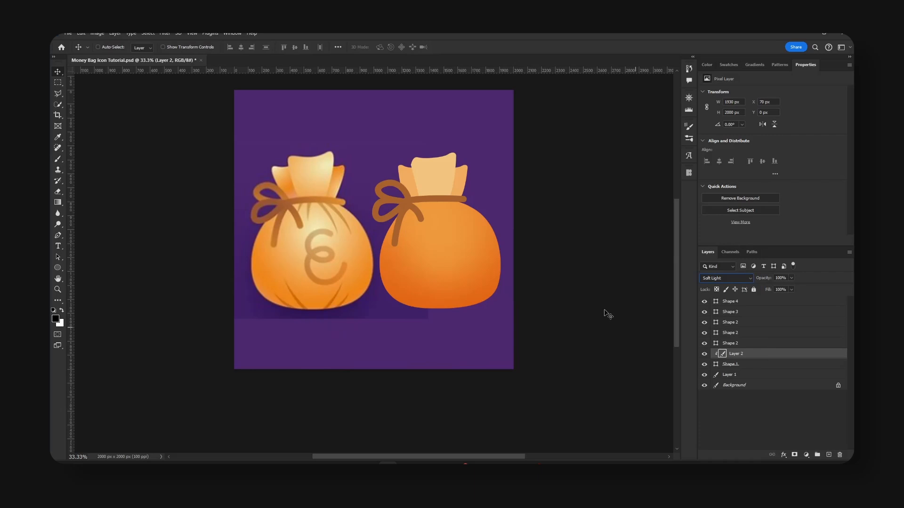
pyautogui.click(769, 415)
# Add another clipped layer above the body shading and dab a large soft white highlight on the upper centre of the body.
pyautogui.click(768, 356)
pyautogui.click(829, 455)
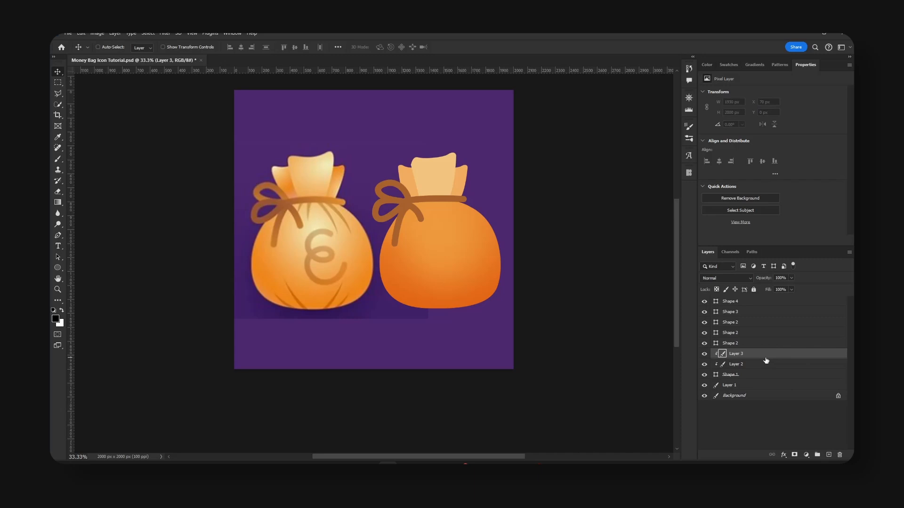
pyautogui.press('b')
pyautogui.press('x')
pyautogui.press('[')
pyautogui.press('[')
pyautogui.press('[')
pyautogui.click(440, 238)
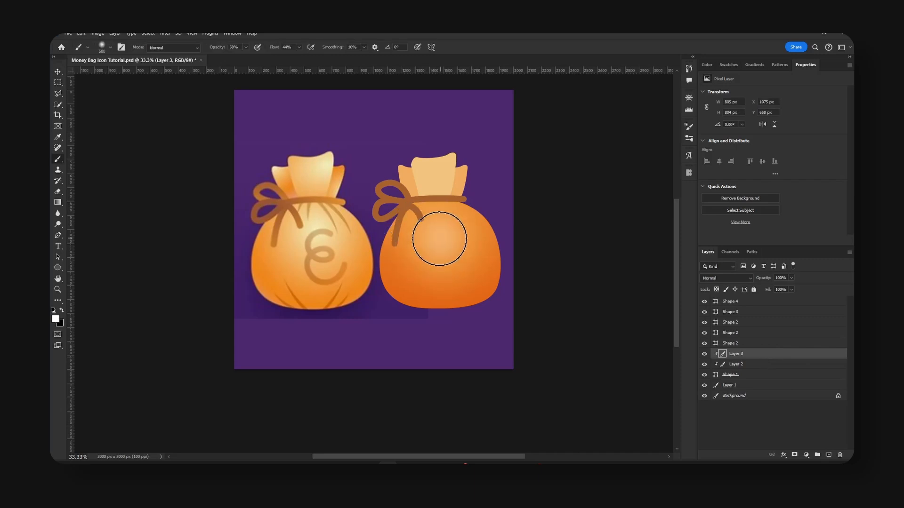
pyautogui.press(']')
pyautogui.click(437, 238)
pyautogui.click(438, 237)
pyautogui.press(']')
pyautogui.press(']')
pyautogui.press(']')
pyautogui.click(439, 236)
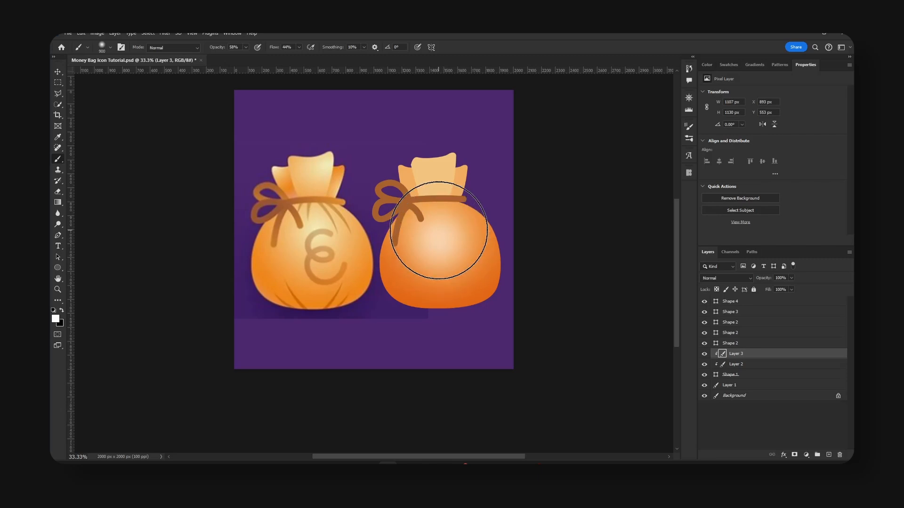
pyautogui.click(439, 233)
# Set the large white highlight layer's blend mode to Soft Light.
pyautogui.press('v')
pyautogui.click(728, 278)
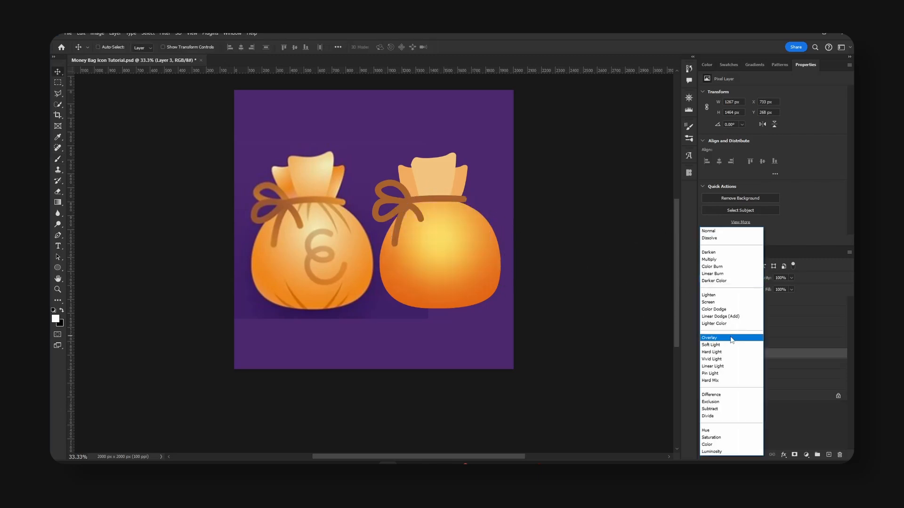
pyautogui.click(732, 345)
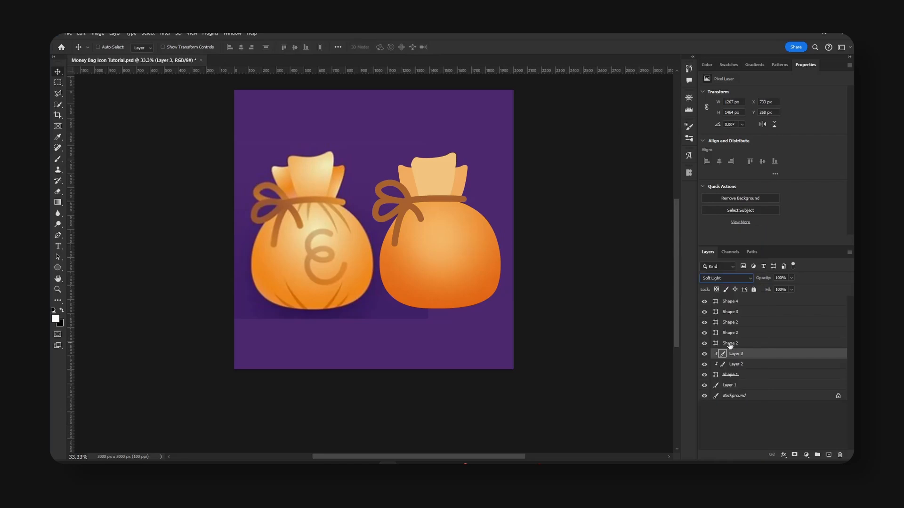
# Add a third clipped layer and dab a smaller 400 px white highlight at the centre of the existing body highlight.
pyautogui.click(830, 455)
pyautogui.keyDown('alt'); pyautogui.click(760, 355); pyautogui.keyUp('alt')
pyautogui.press('b')
pyautogui.press('[')
pyautogui.press('[')
pyautogui.press('[')
pyautogui.press('[')
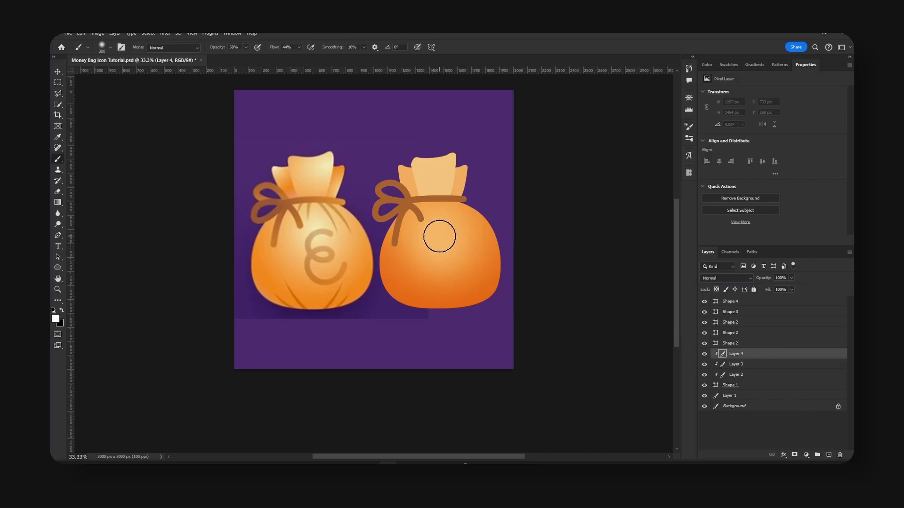
pyautogui.press(']')
pyautogui.click(441, 235)
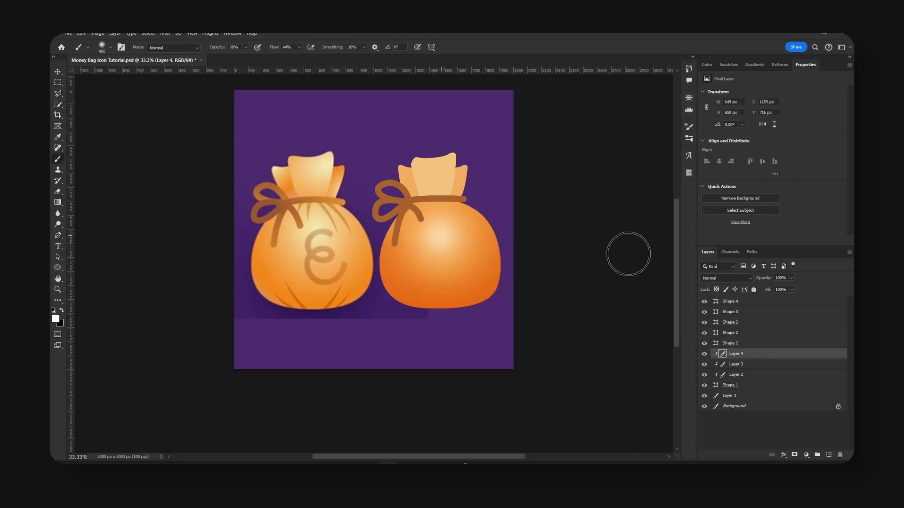
pyautogui.press('v')
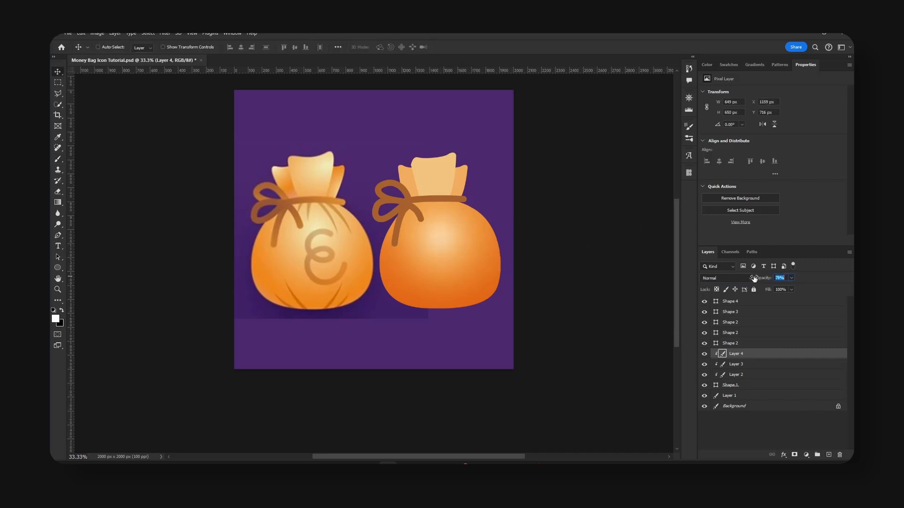
# Set the smaller highlight layer's blend mode to Overlay and enlarge the highlight slightly.
pyautogui.click(751, 278)
pyautogui.click(732, 334)
pyautogui.hotkey('ctrl', 't')
pyautogui.moveTo(486, 188)
pyautogui.mouseDown()
pyautogui.moveTo(508, 172)
pyautogui.moveTo(500, 178)
pyautogui.mouseUp()
pyautogui.press('Return')
# Add a new layer clipped to the front flap and brush soft black shading down the flap's left side.
pyautogui.click(467, 186)
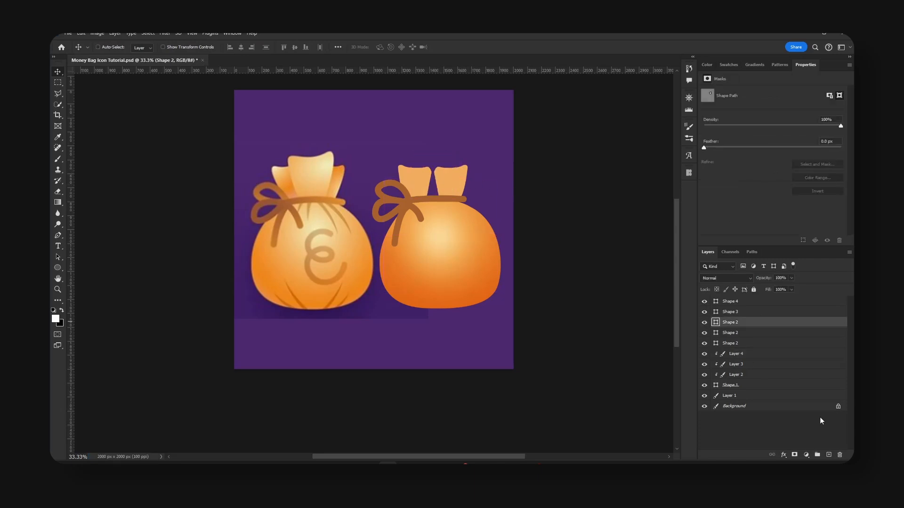
pyautogui.click(829, 455)
pyautogui.press('b')
pyautogui.press('x')
pyautogui.press('[')
pyautogui.press('[')
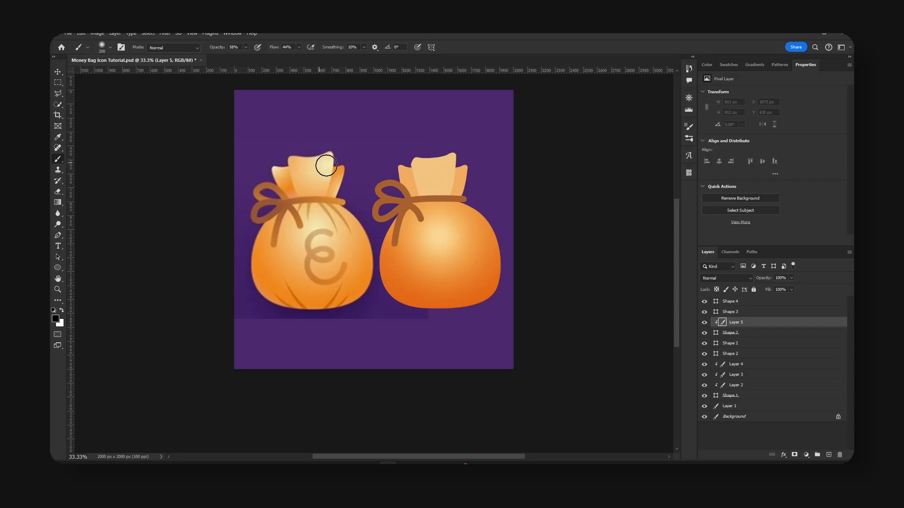
pyautogui.press(']')
pyautogui.moveTo(431, 154)
pyautogui.mouseDown()
pyautogui.moveTo(408, 162)
pyautogui.moveTo(430, 205)
pyautogui.moveTo(425, 185)
pyautogui.moveTo(416, 201)
pyautogui.mouseUp()
pyautogui.press(']')
pyautogui.press(']')
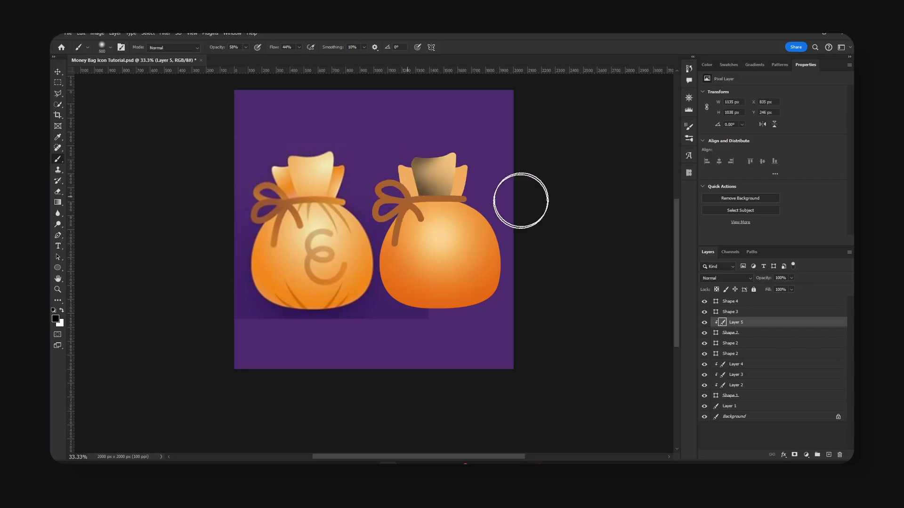
# Brush a soft white highlight onto the upper right area of the front flap using a smaller 300 px brush.
pyautogui.press('x')
pyautogui.press('[')
pyautogui.press('[')
pyautogui.moveTo(439, 165); pyautogui.dragTo(442, 165)
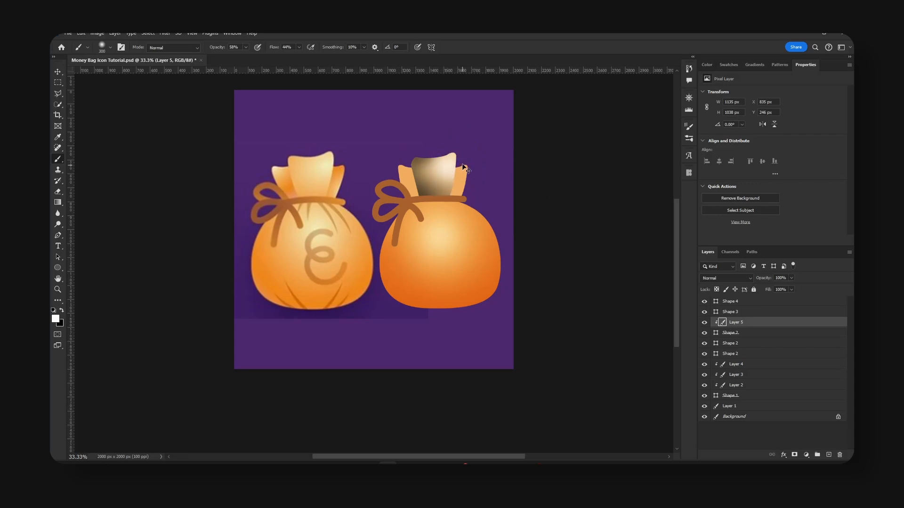
# Set the front flap's shading layer to Overlay with reduced opacity, and save the document.
pyautogui.press('v')
pyautogui.click(725, 278)
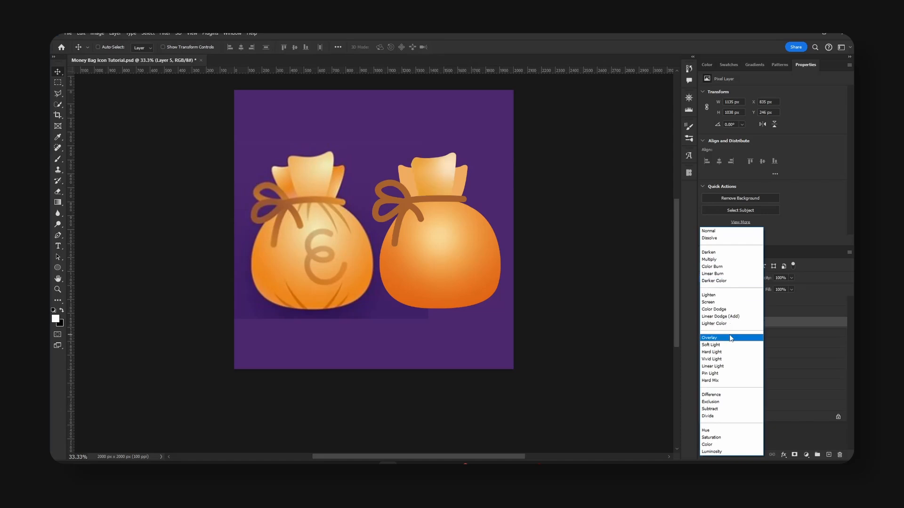
pyautogui.click(731, 338)
pyautogui.moveTo(764, 279); pyautogui.dragTo(748, 281)
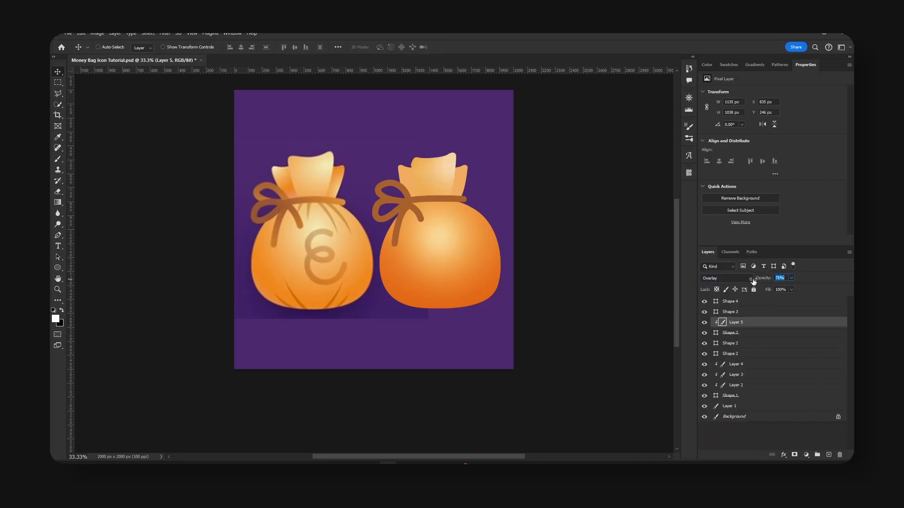
pyautogui.hotkey('ctrl', 's')
# Add a new layer clipped to the right rear flap and brush soft black shading along the flap's outer edge.
pyautogui.click(723, 441)
pyautogui.click(784, 346)
pyautogui.keyDown('ctrl'); pyautogui.click(463, 181); pyautogui.keyUp('ctrl')
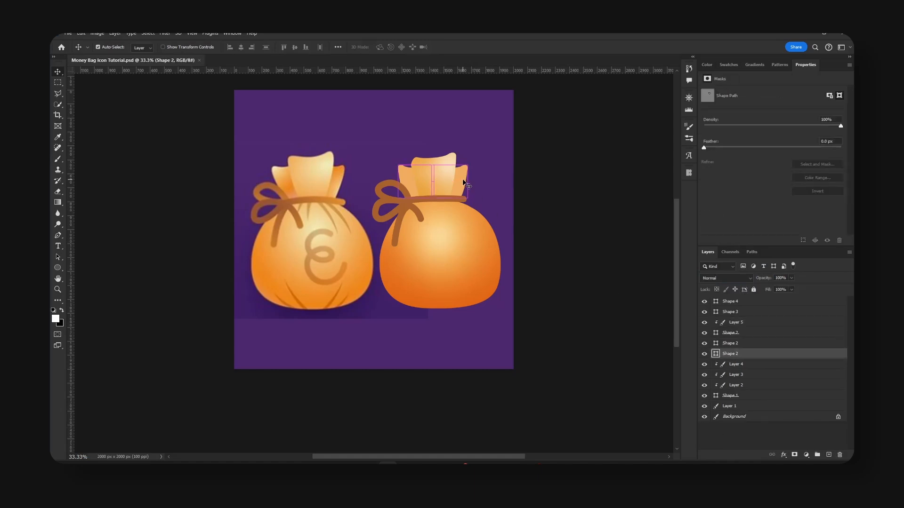
pyautogui.click(828, 455)
pyautogui.hotkey('ctrl', 'alt', 'g')
pyautogui.press('b')
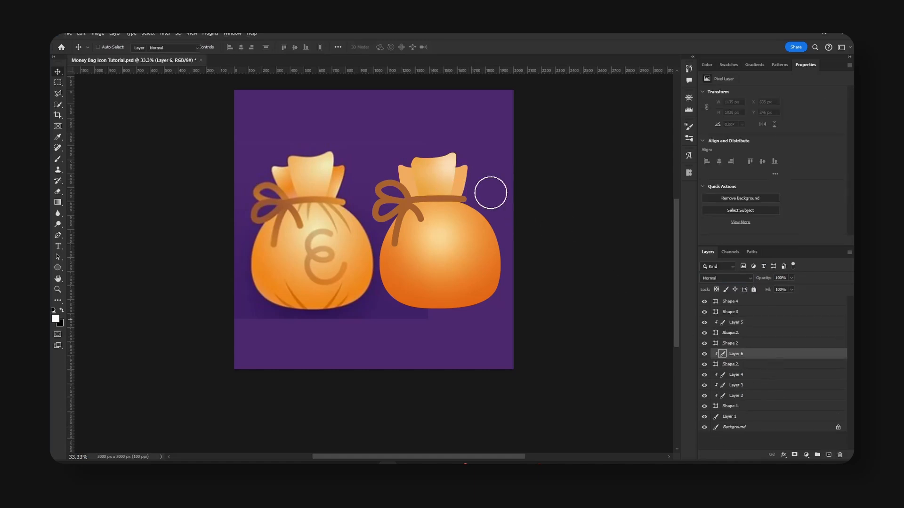
pyautogui.press('x')
pyautogui.moveTo(466, 161)
pyautogui.mouseDown()
pyautogui.moveTo(443, 188)
pyautogui.moveTo(472, 193)
pyautogui.moveTo(442, 175)
pyautogui.moveTo(517, 187)
pyautogui.mouseUp()
pyautogui.press('x')
pyautogui.press('x')
# Set the right rear flap's shading layer to the Overlay blend mode.
pyautogui.press('v')
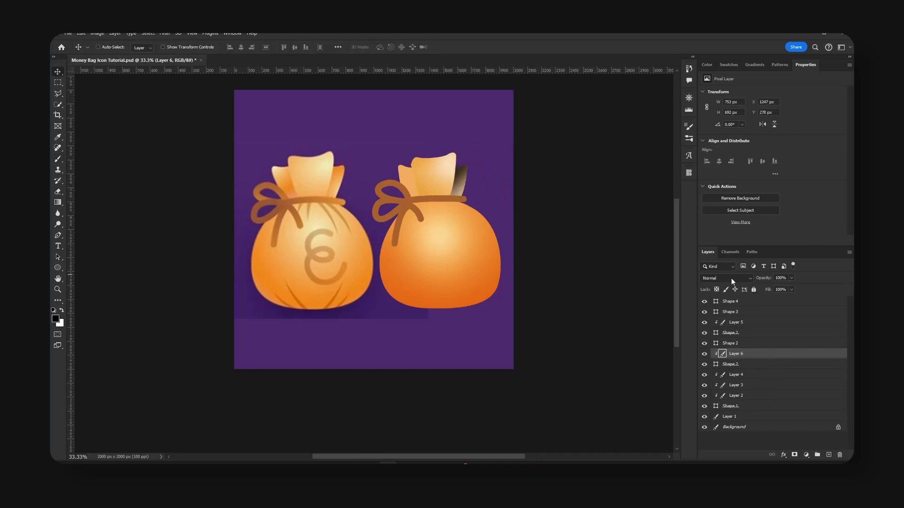
pyautogui.click(725, 279)
pyautogui.click(724, 339)
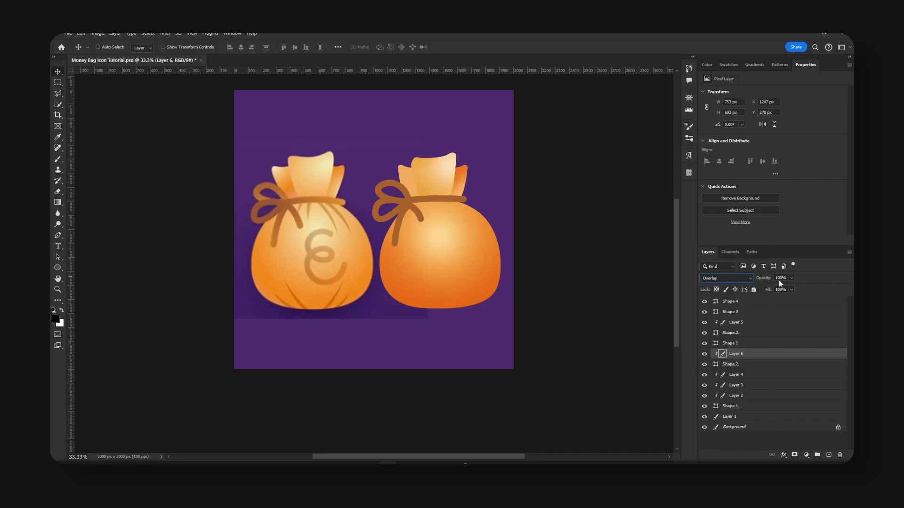
# Set the opacity of the right rear flap's Overlay shading layer to 75%.
pyautogui.click(788, 281)
pyautogui.write('75')
pyautogui.press('Return')
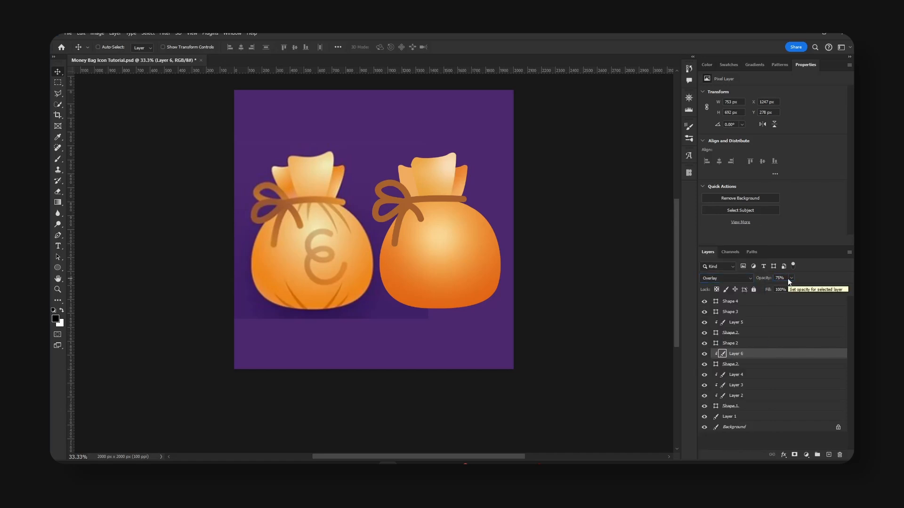
# Duplicate the shading layer, clip the copy to the left rear flap, mirror it, and position its shading along that flap's outer edge.
pyautogui.moveTo(733, 353); pyautogui.dragTo(753, 340)
pyautogui.keyDown('alt'); pyautogui.click(755, 348); pyautogui.keyUp('alt')
pyautogui.moveTo(473, 190); pyautogui.dragTo(427, 191)
pyautogui.hotkey('ctrl', 't')
pyautogui.rightClick(417, 180)
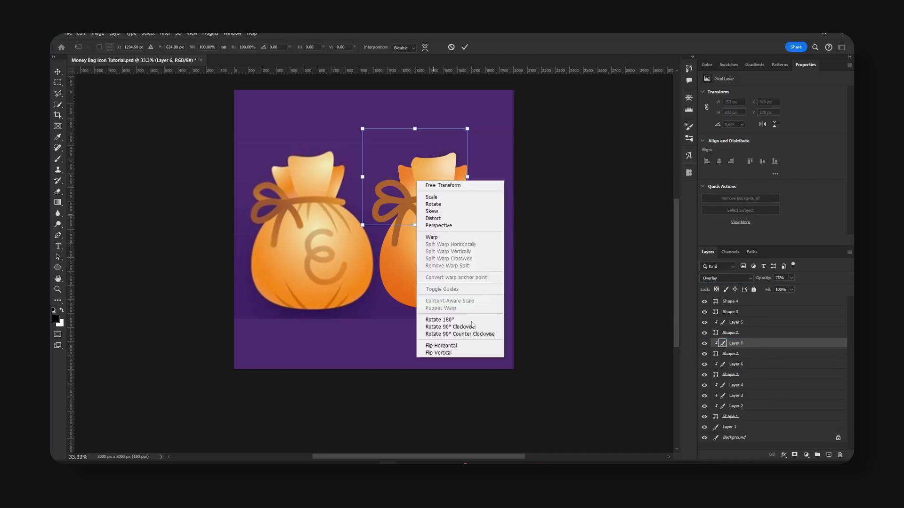
pyautogui.click(471, 353)
pyautogui.press('Return')
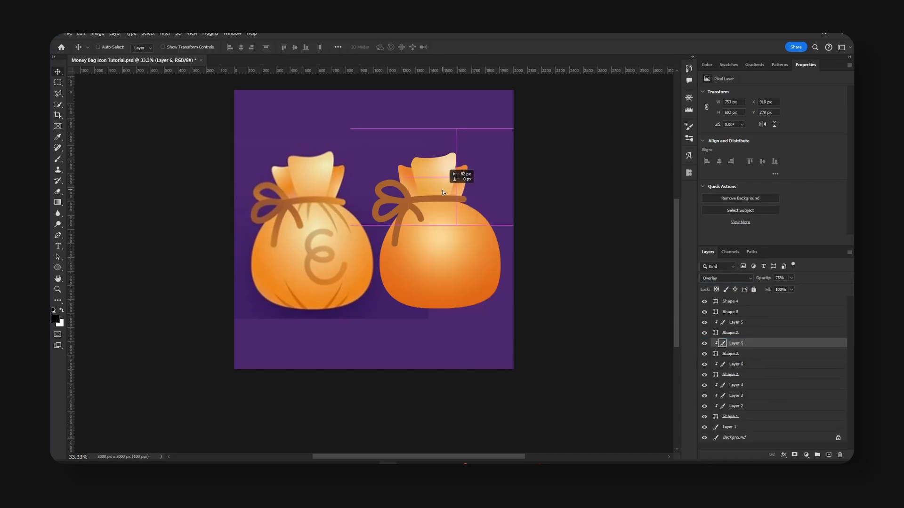
pyautogui.moveTo(447, 193); pyautogui.dragTo(447, 193)
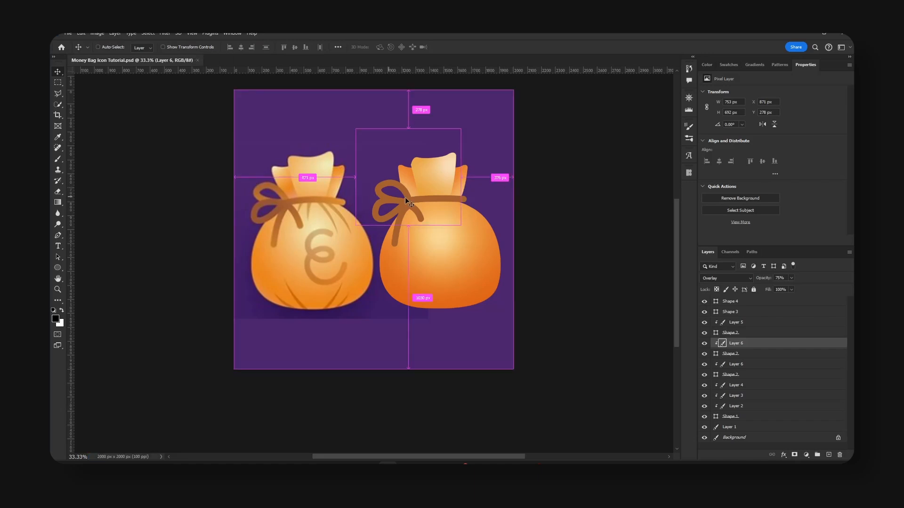
# Identify the front rope shape by toggling the rope pieces' visibility, and add a new layer clipped to it for brushing.
pyautogui.click(424, 201)
pyautogui.click(706, 313)
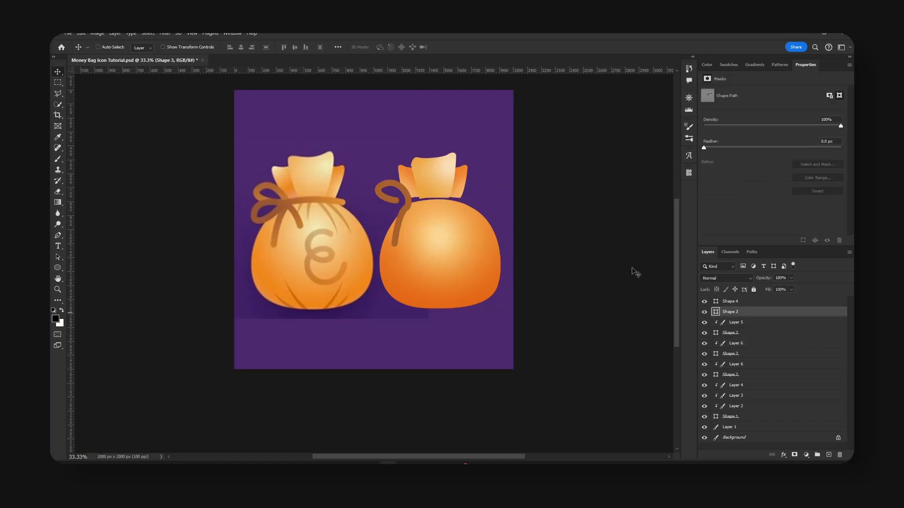
pyautogui.scroll(2, 517, 250)
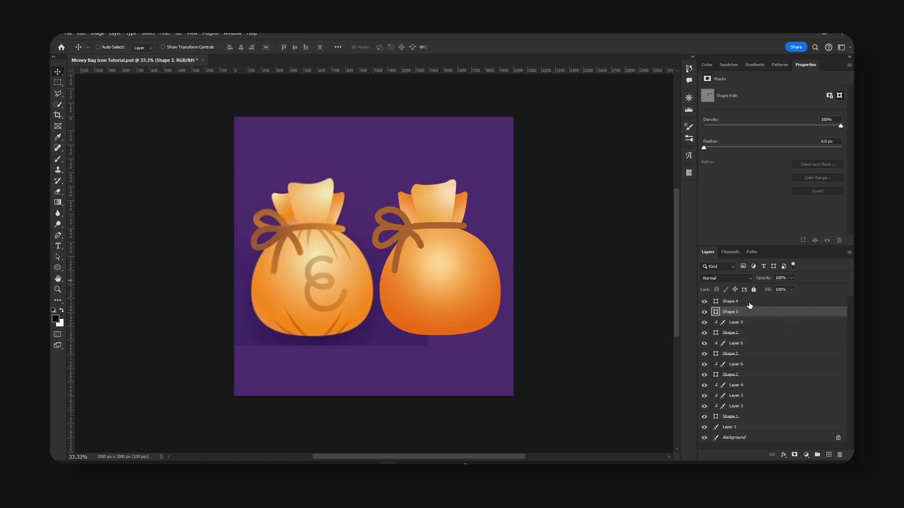
pyautogui.click(705, 302)
pyautogui.click(779, 303)
pyautogui.click(731, 314)
pyautogui.click(706, 313)
pyautogui.click(705, 313)
pyautogui.click(827, 454)
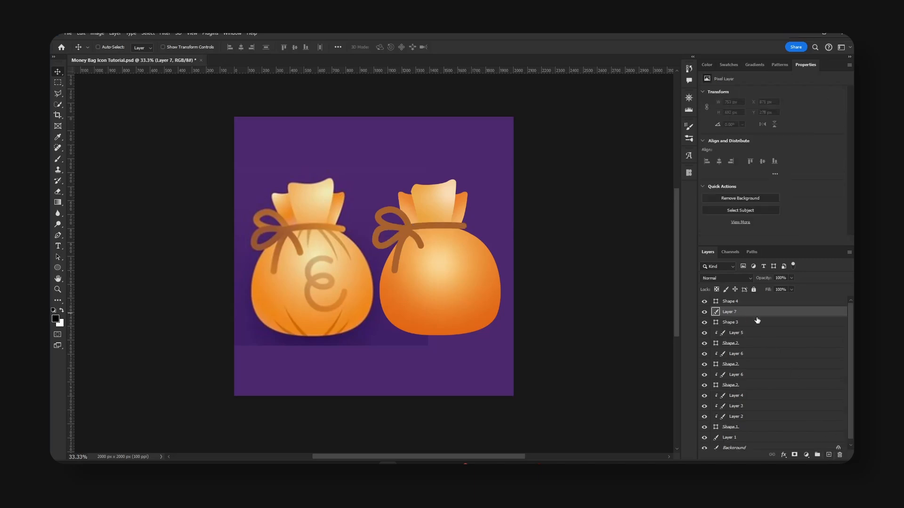
pyautogui.keyDown('alt'); pyautogui.click(760, 314); pyautogui.keyUp('alt')
pyautogui.press('b')
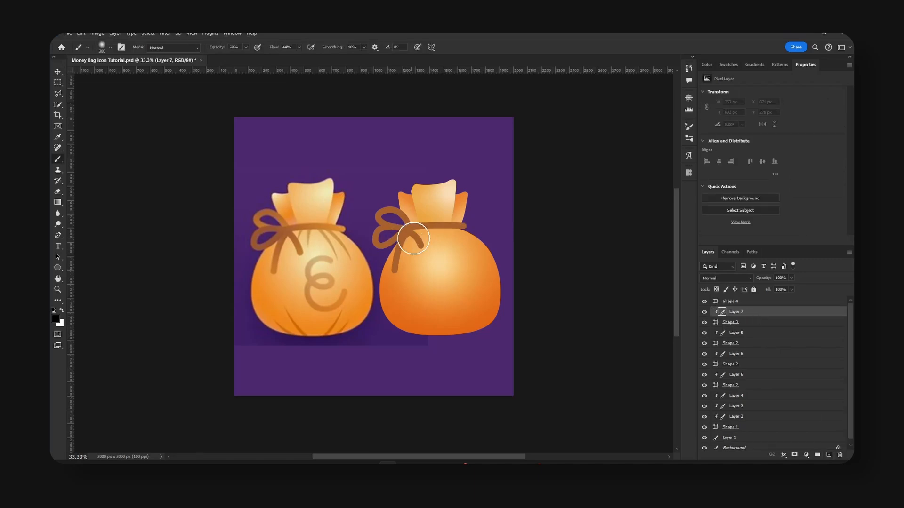
# Sample the orange from the right end of the reference rope and brush it softly over the traced rope, enlarging the brush to 700 px.
pyautogui.keyDown('alt'); pyautogui.click(344, 229); pyautogui.keyUp('alt')
pyautogui.moveTo(475, 237)
pyautogui.mouseDown()
pyautogui.moveTo(444, 233)
pyautogui.moveTo(470, 223)
pyautogui.moveTo(462, 268)
pyautogui.moveTo(423, 263)
pyautogui.moveTo(479, 252)
pyautogui.moveTo(458, 233)
pyautogui.moveTo(461, 215)
pyautogui.moveTo(434, 230)
pyautogui.mouseUp()
pyautogui.press(']')
pyautogui.press(']')
pyautogui.press(']')
pyautogui.press(']')
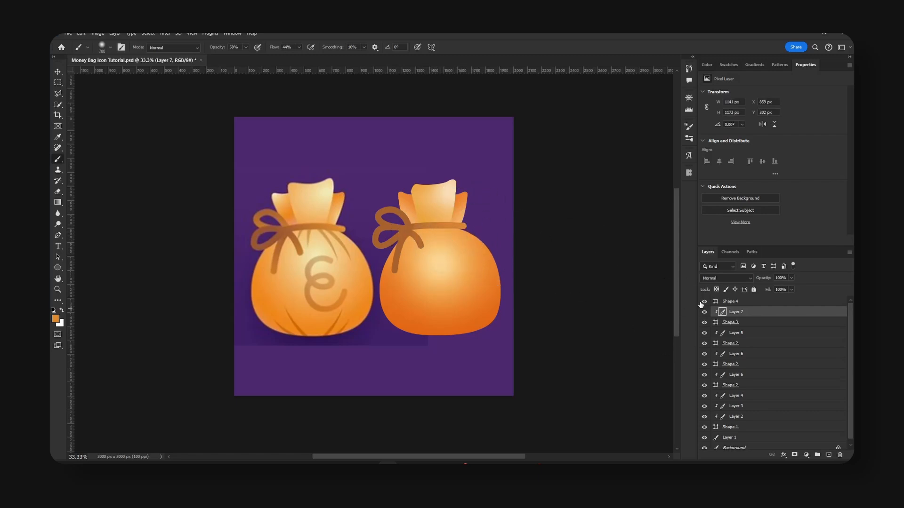
# Add a new layer clipped to the Shape 4 rope loop and brush soft orange onto it.
pyautogui.click(763, 304)
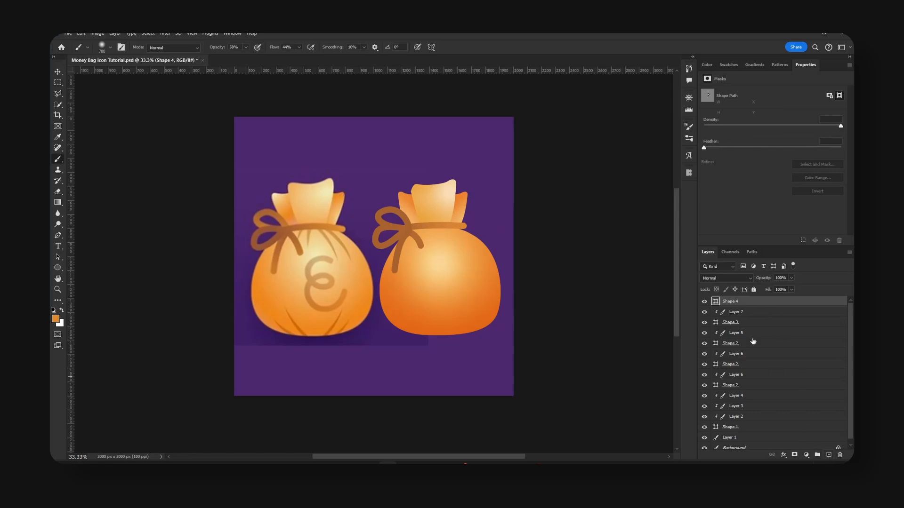
pyautogui.hotkey('ctrl', 'alt', 'shift', 'n')
pyautogui.hotkey('ctrl', 'alt', 'g')
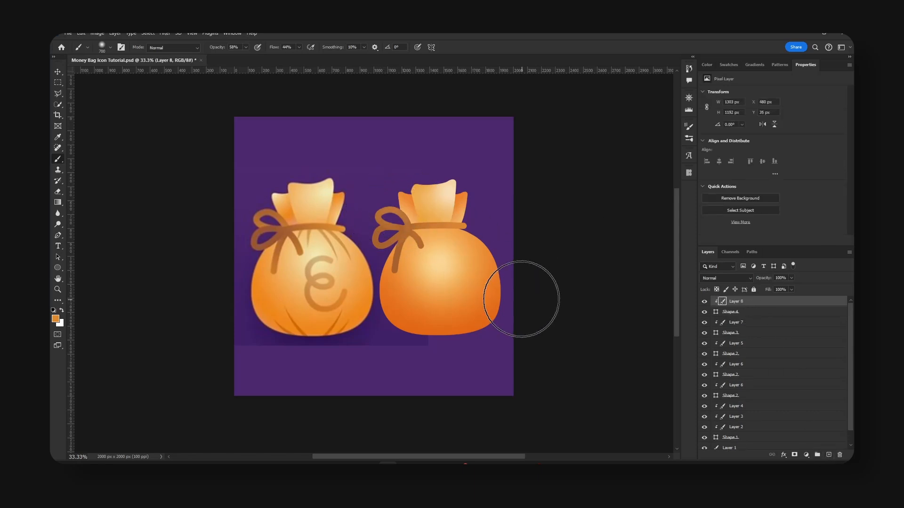
# Move the Shape 4 rope loop and its clipped layer beneath the front rope shape.
pyautogui.press('v')
pyautogui.keyDown('shift'); pyautogui.click(748, 314); pyautogui.keyUp('shift')
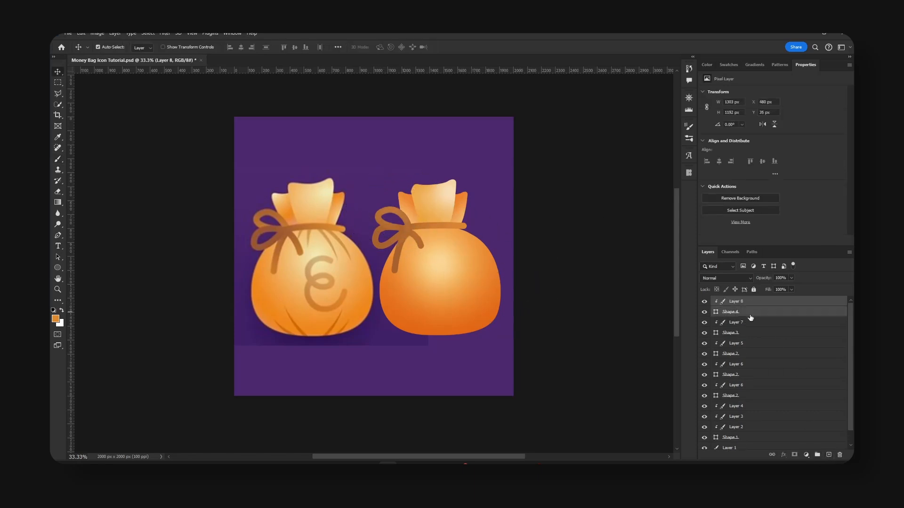
pyautogui.moveTo(769, 315); pyautogui.dragTo(774, 338)
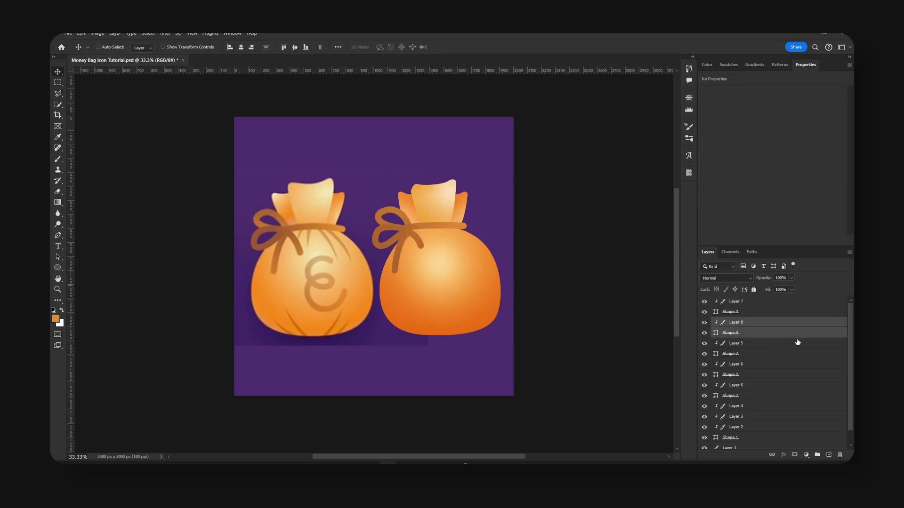
# Add a "$" text layer above all other layers on the bag, in the Inter font with Black weight.
pyautogui.click(797, 304)
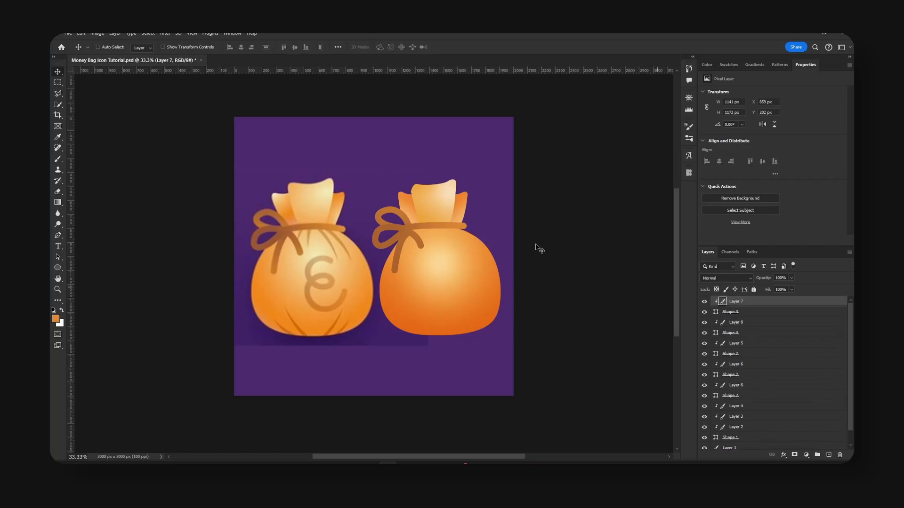
pyautogui.press('t')
pyautogui.click(425, 283)
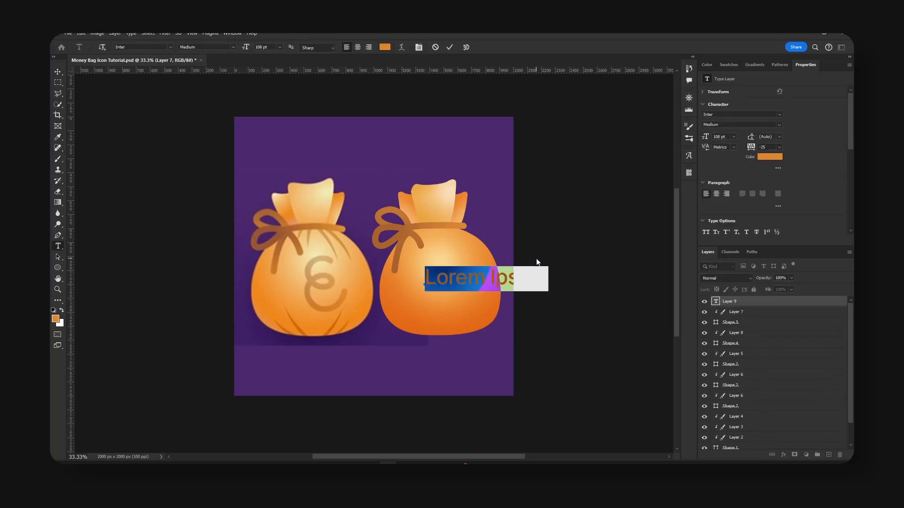
pyautogui.write('$')
pyautogui.hotkey('ctrl', 'a')
pyautogui.click(233, 48)
pyautogui.click(222, 103)
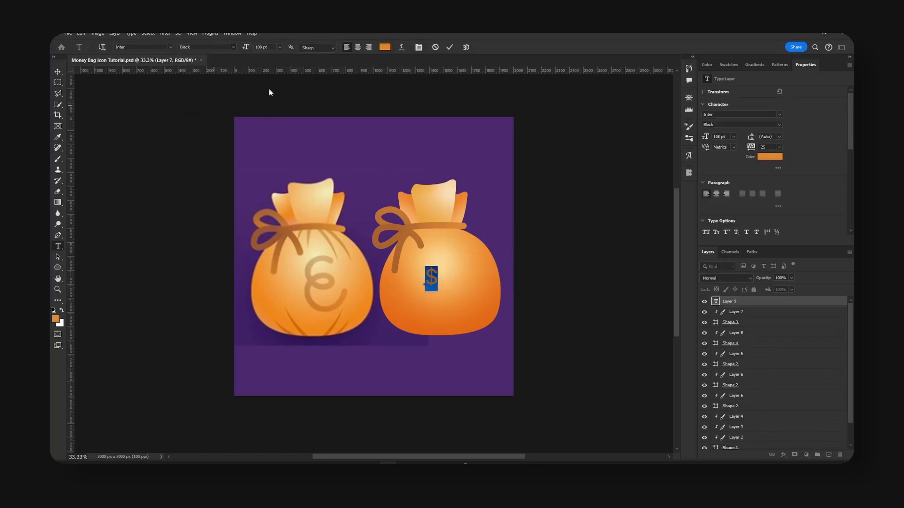
# Set the dollar sign's text color to #d19455.
pyautogui.click(385, 47)
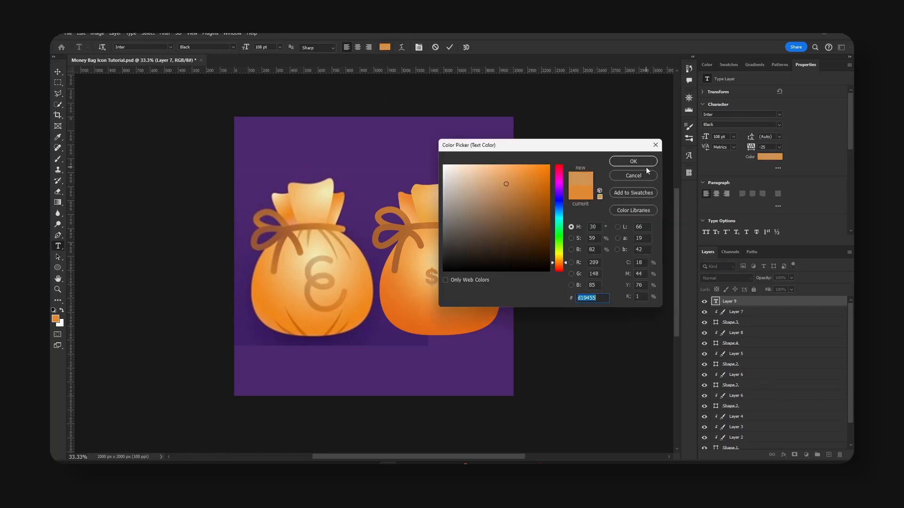
pyautogui.click(633, 161)
pyautogui.hotkey('ctrl', 'Return')
# Scale the dollar sign up to about 320 pt, place it in the middle of the bag, and save the document.
pyautogui.press('v')
pyautogui.hotkey('ctrl', 't')
pyautogui.moveTo(451, 270); pyautogui.dragTo(501, 238)
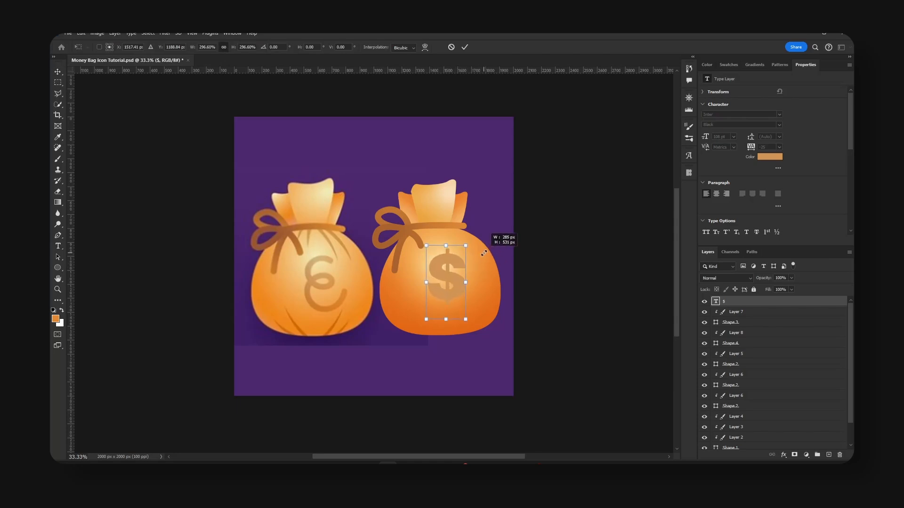
pyautogui.moveTo(463, 272); pyautogui.dragTo(455, 279)
pyautogui.press('Return')
pyautogui.hotkey('ctrl', 's')
# Change the dollar sign's font weight to Bold and nudge it into position on the bag.
pyautogui.click(233, 47)
pyautogui.click(202, 95)
pyautogui.click(60, 73)
pyautogui.moveTo(445, 272); pyautogui.dragTo(445, 270)
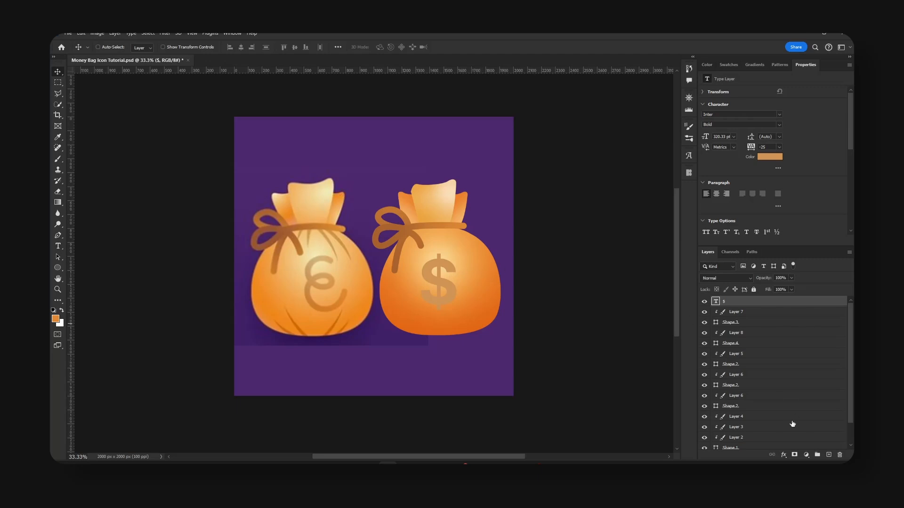
# Add a new layer clipped to the dollar sign and brush orange sampled from the reference symbol's lower part across its bottom.
pyautogui.hotkey('ctrl', 'shift', 'alt', 'n')
pyautogui.keyDown('alt'); pyautogui.click(757, 306); pyautogui.keyUp('alt')
pyautogui.press('b')
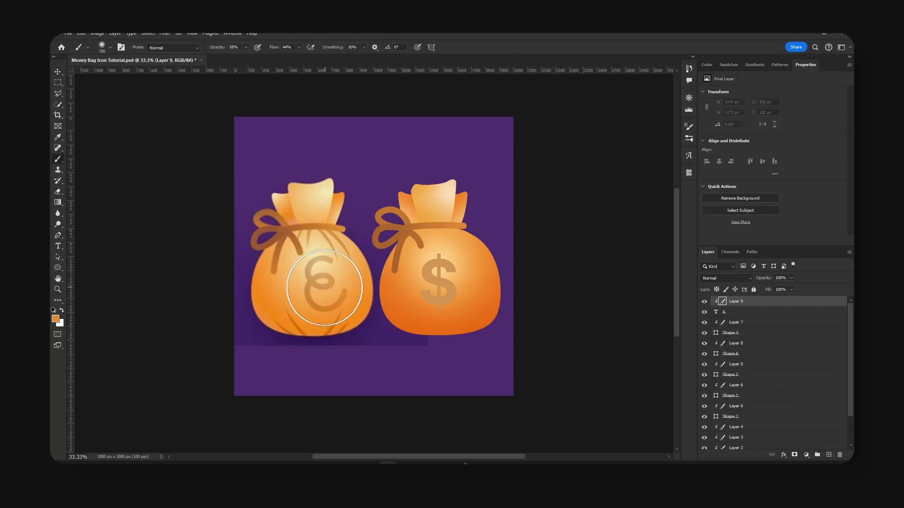
pyautogui.keyDown('alt'); pyautogui.click(330, 309); pyautogui.keyUp('alt')
pyautogui.moveTo(378, 327); pyautogui.dragTo(517, 321)
pyautogui.moveTo(517, 322)
pyautogui.mouseDown()
pyautogui.moveTo(418, 318)
pyautogui.moveTo(551, 317)
pyautogui.moveTo(516, 317)
pyautogui.moveTo(543, 320)
pyautogui.mouseUp()
# Group the dollar sign with its clipped layer, and gather that group and all the traced bag layers into one group.
pyautogui.press('v')
pyautogui.keyDown('shift'); pyautogui.click(768, 312); pyautogui.keyUp('shift')
pyautogui.hotkey('ctrl', 'g')
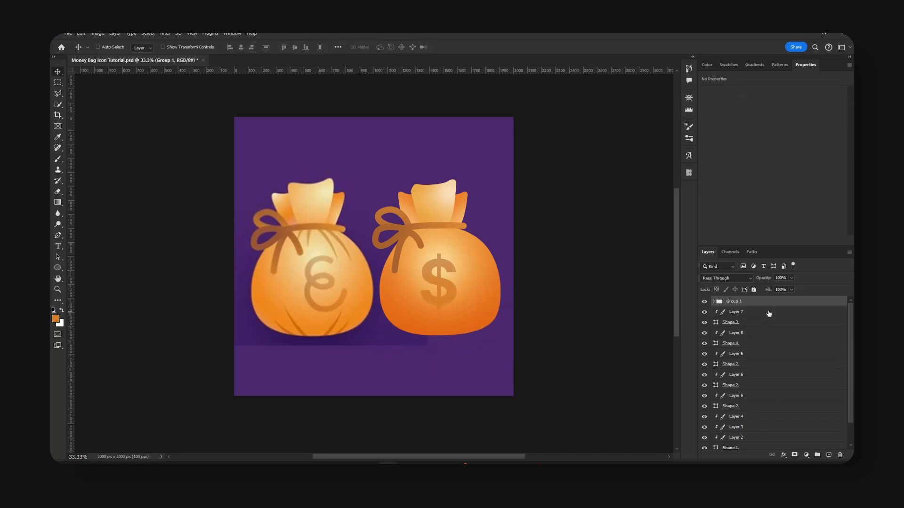
pyautogui.scroll(-3, 772, 390)
pyautogui.keyDown('shift'); pyautogui.click(762, 427); pyautogui.keyUp('shift')
pyautogui.hotkey('ctrl', 'g')
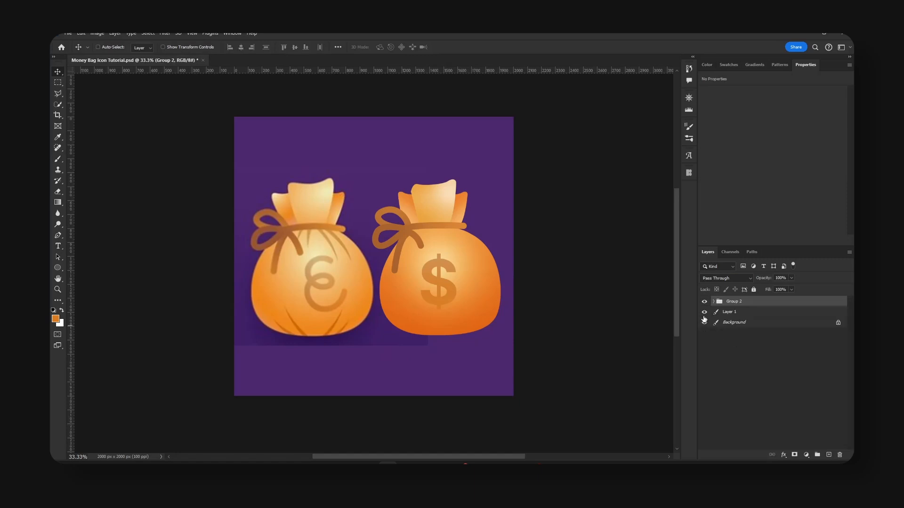
# Hide the reference image layer and center the bag group on the canvas horizontally and vertically.
pyautogui.click(705, 313)
pyautogui.hotkey('ctrl', 'a')
pyautogui.click(241, 46)
pyautogui.click(294, 46)
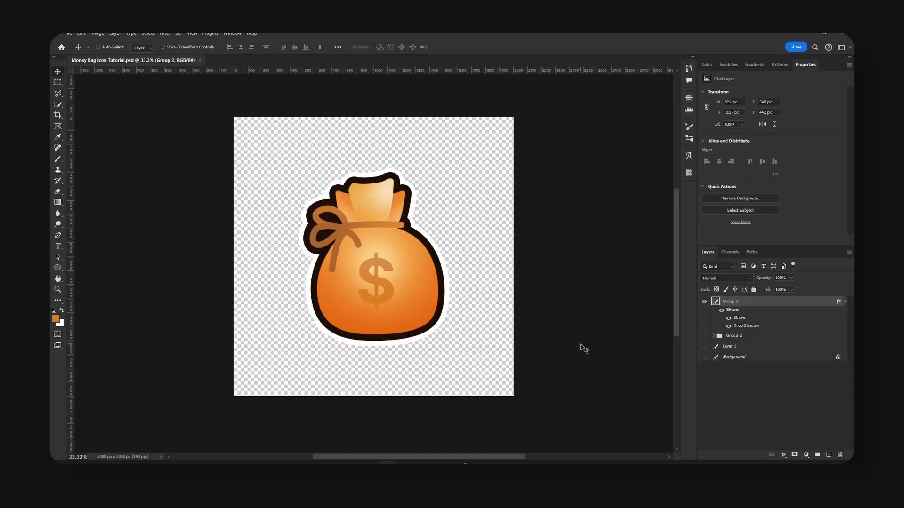